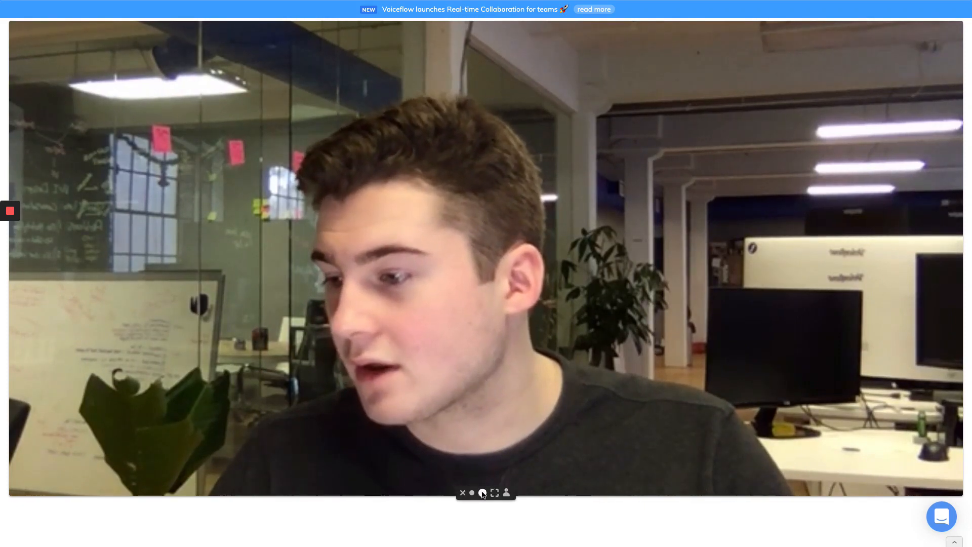
left_click(482, 491)
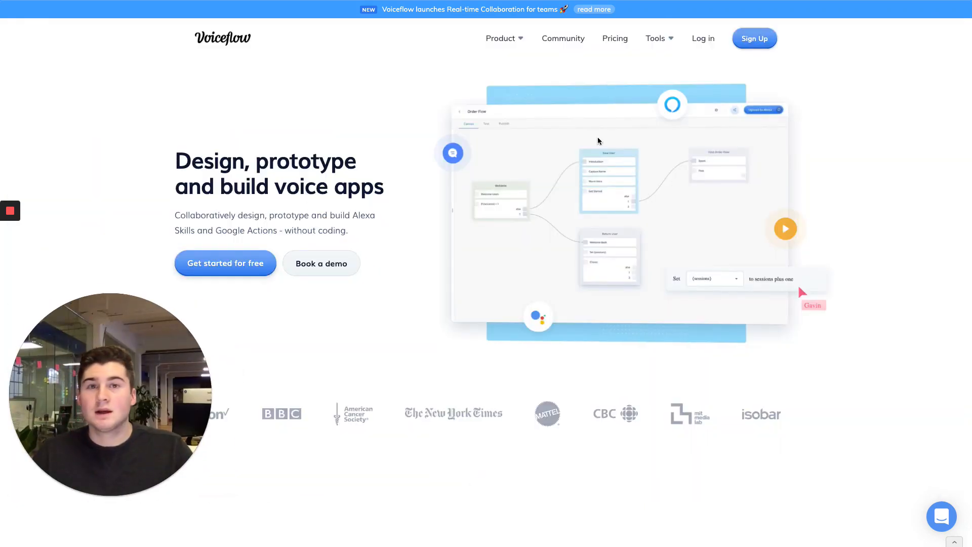
scroll(629, 233, "down", 7)
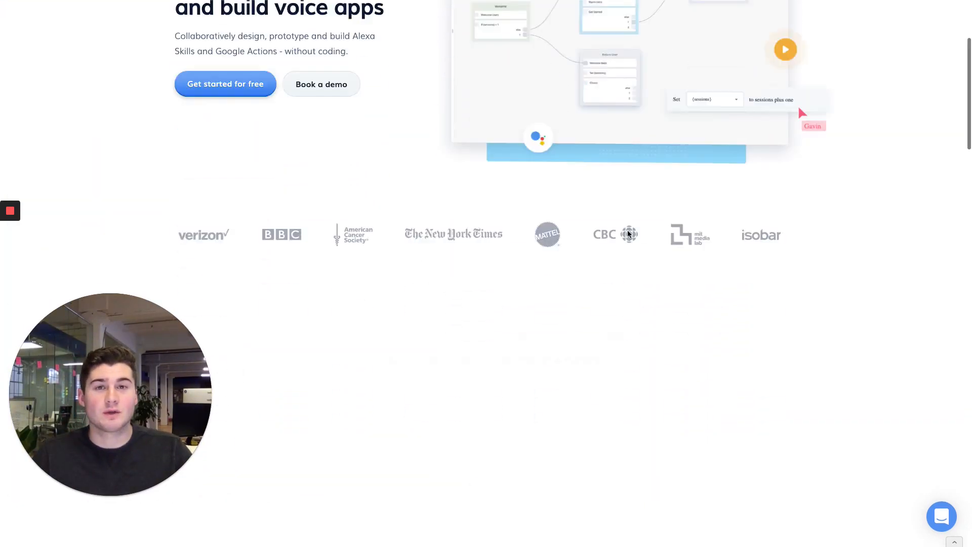
scroll(628, 233, "down", 3)
scroll(628, 233, "up", 12)
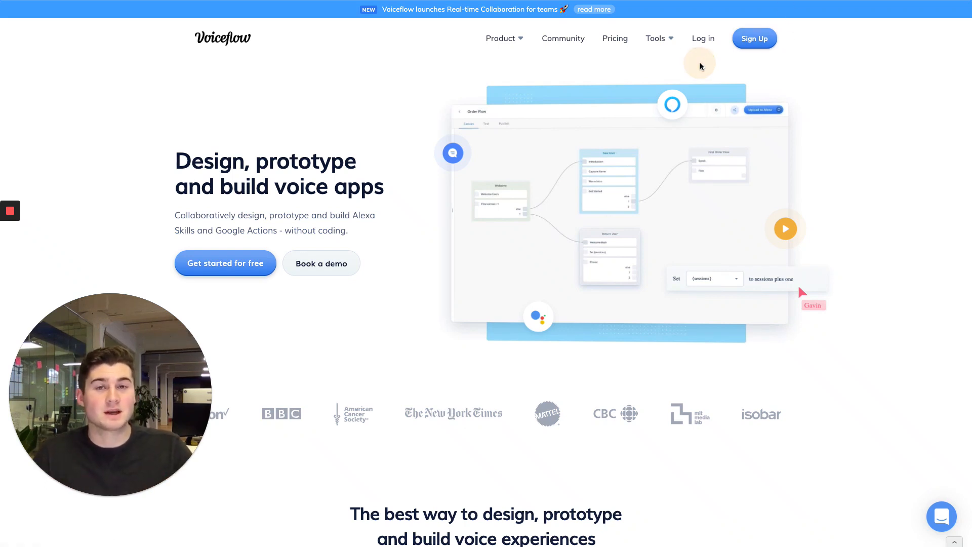
- Log in to the Voiceflow account and open the VF Community workspace
left_click(705, 40)
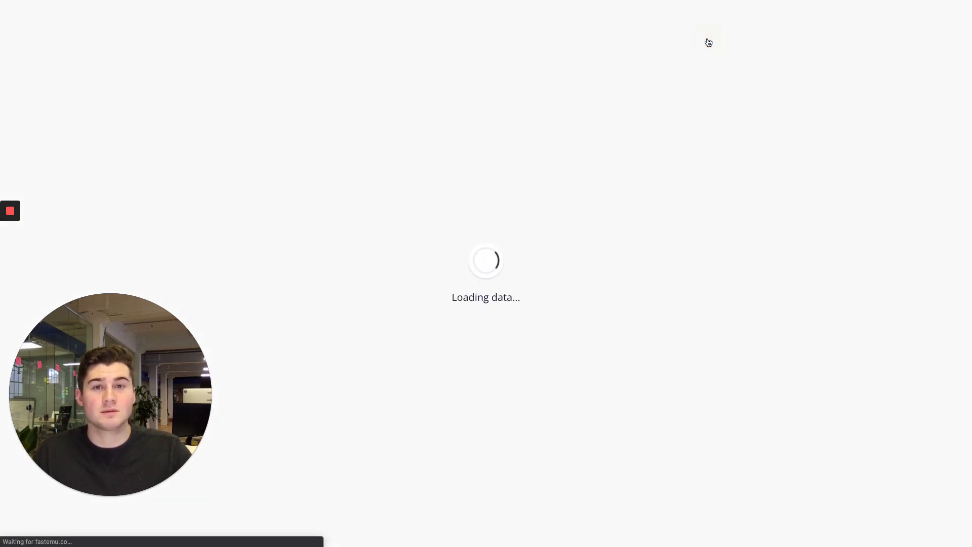
left_click(546, 313)
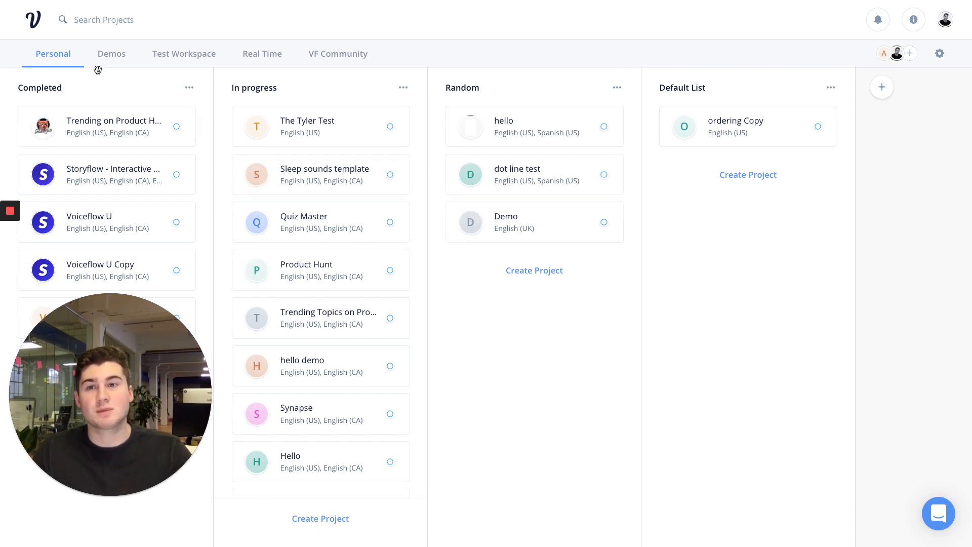
left_click(339, 56)
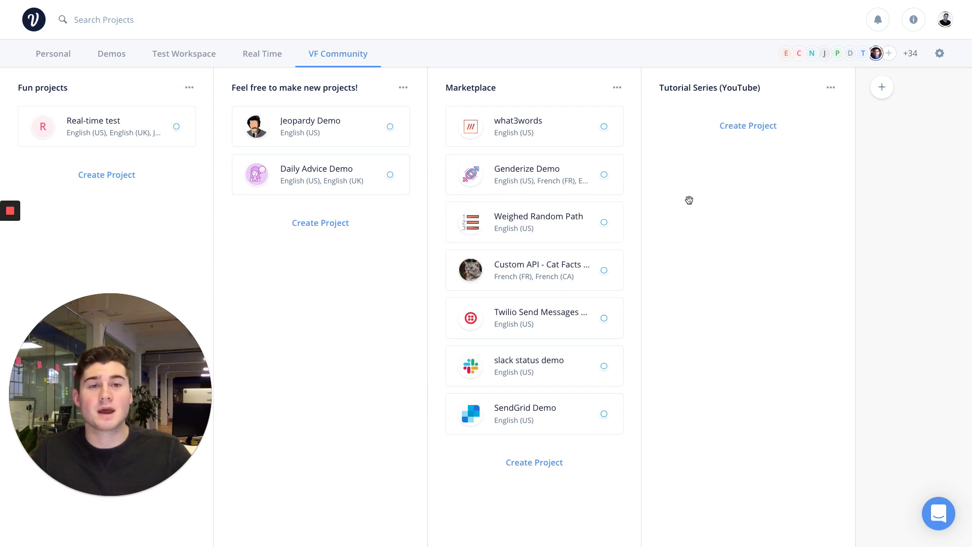
- Create a project called "demo project one" in the Tutorial Series (YouTube) list, with the English (US) and English (CA) regions
left_click(740, 133)
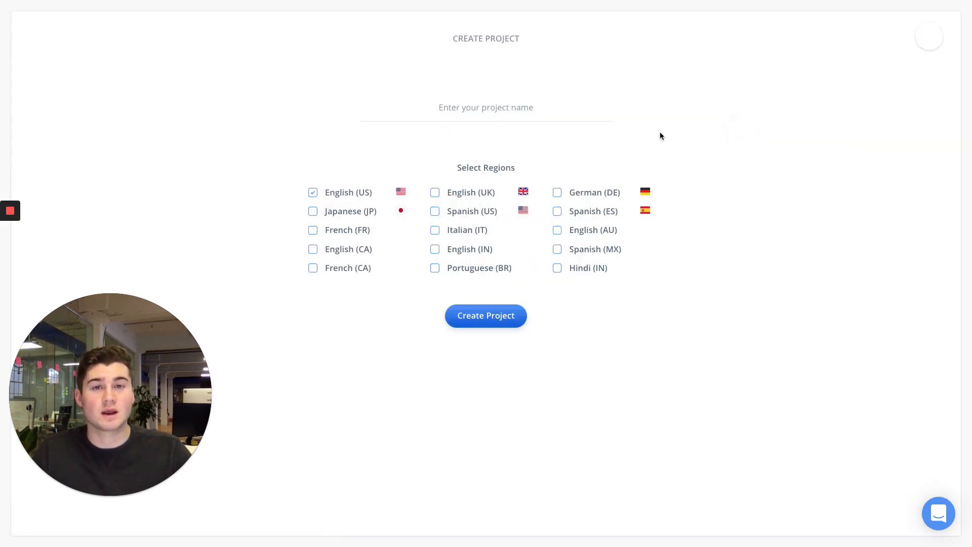
left_click(504, 107)
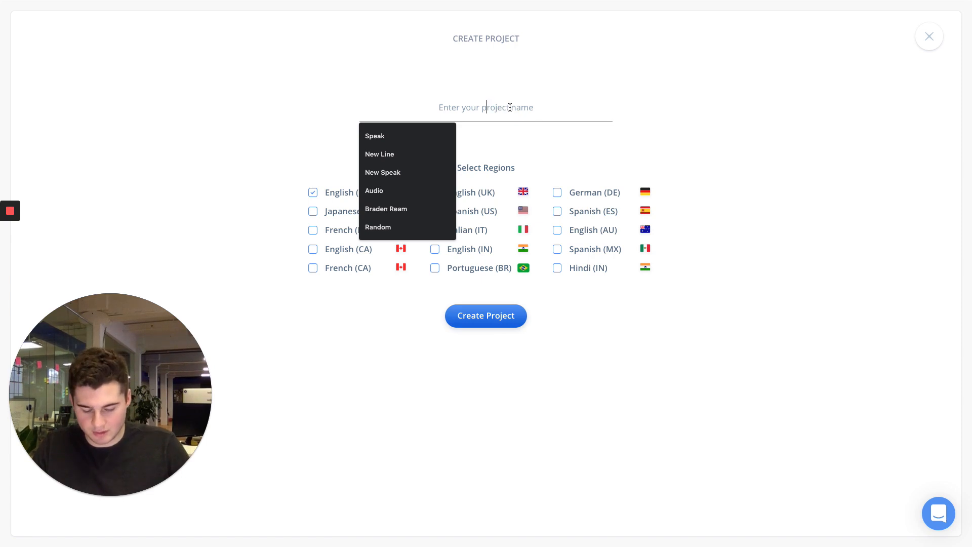
type("De")
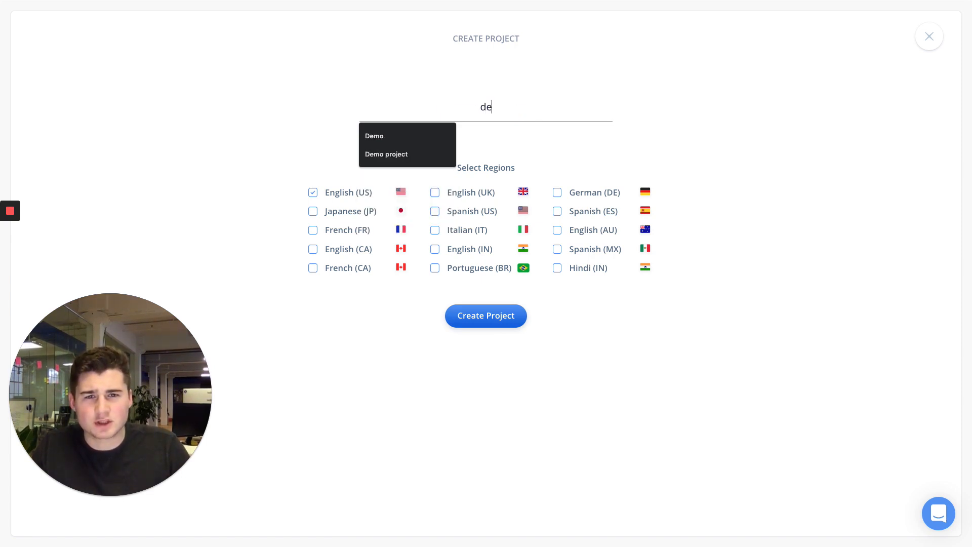
type("mo proje")
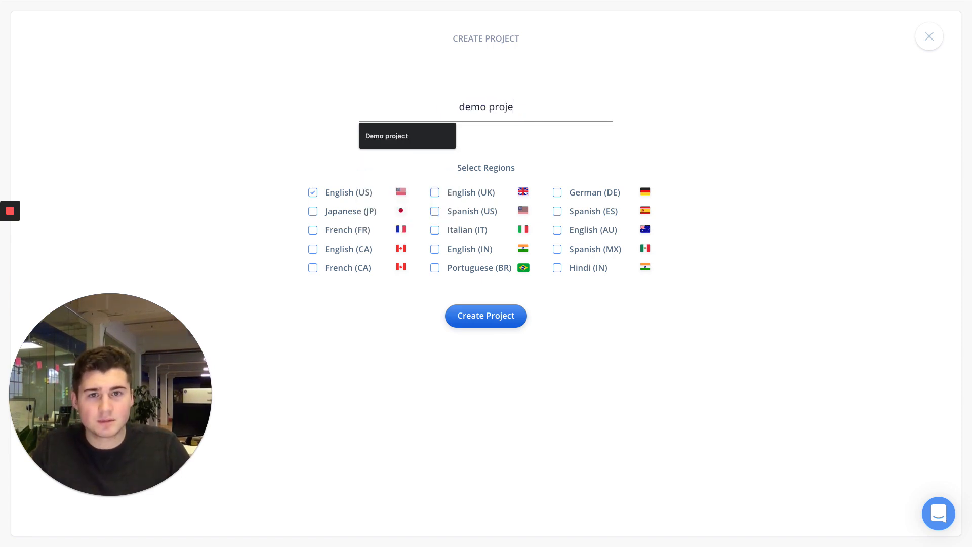
type("ct one")
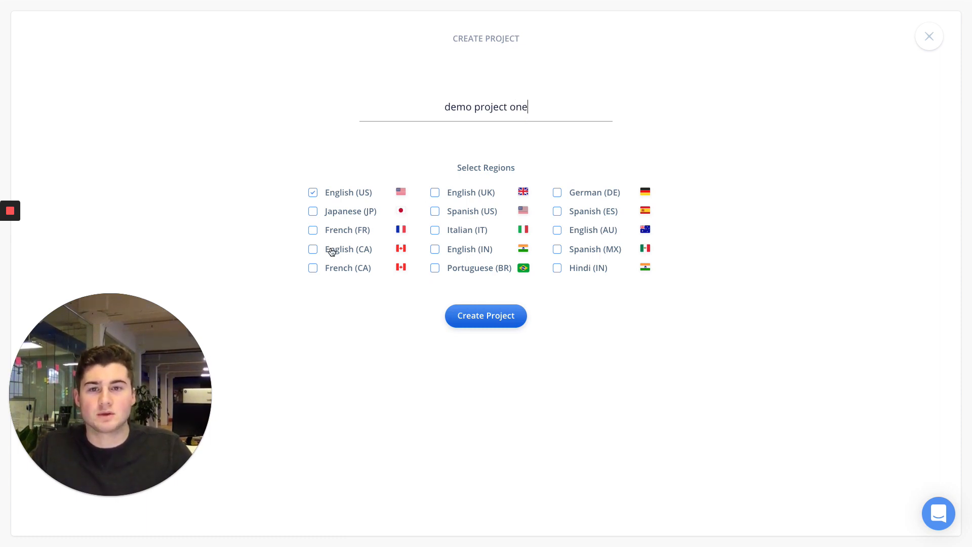
left_click(332, 252)
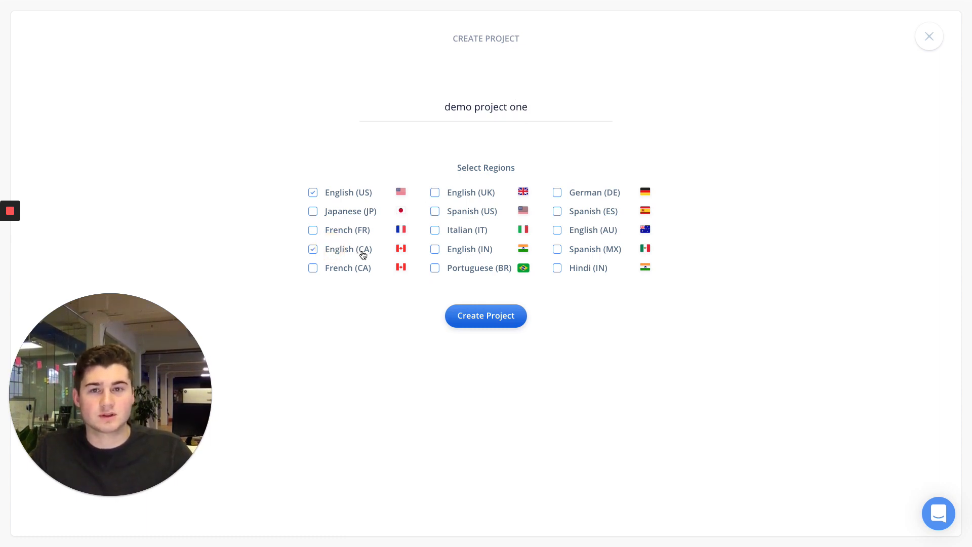
left_click(499, 319)
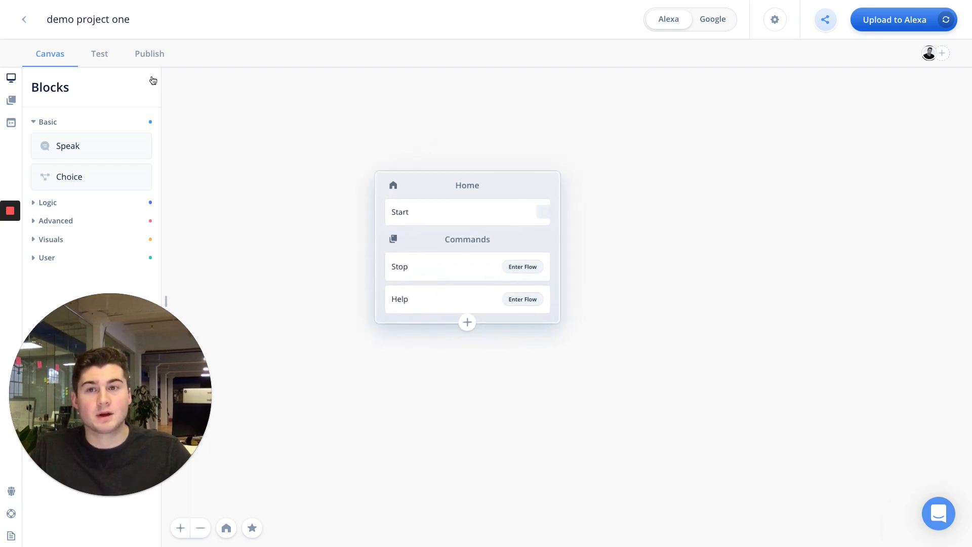
- Look over the project's Test and Publish pages, then return to the canvas
left_click(98, 56)
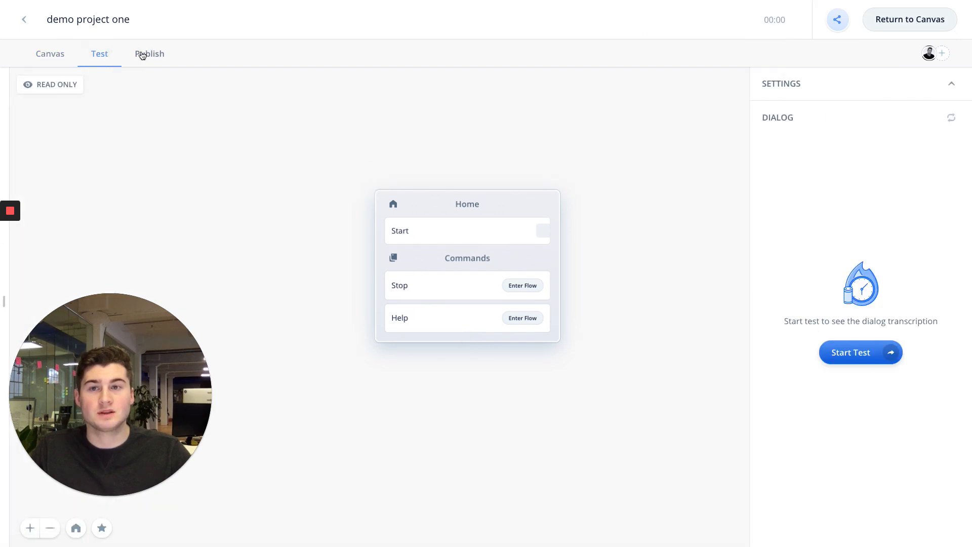
left_click(143, 55)
left_click(90, 55)
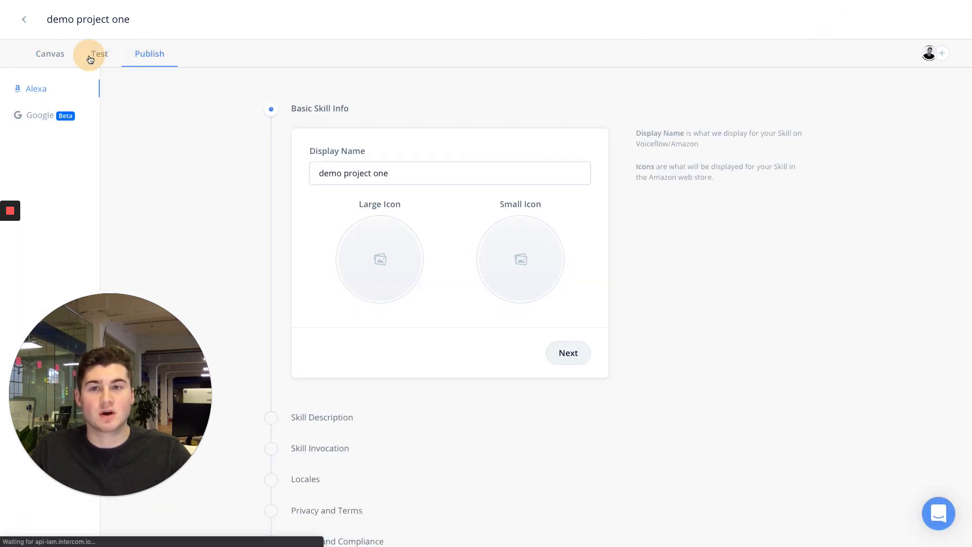
left_click(58, 55)
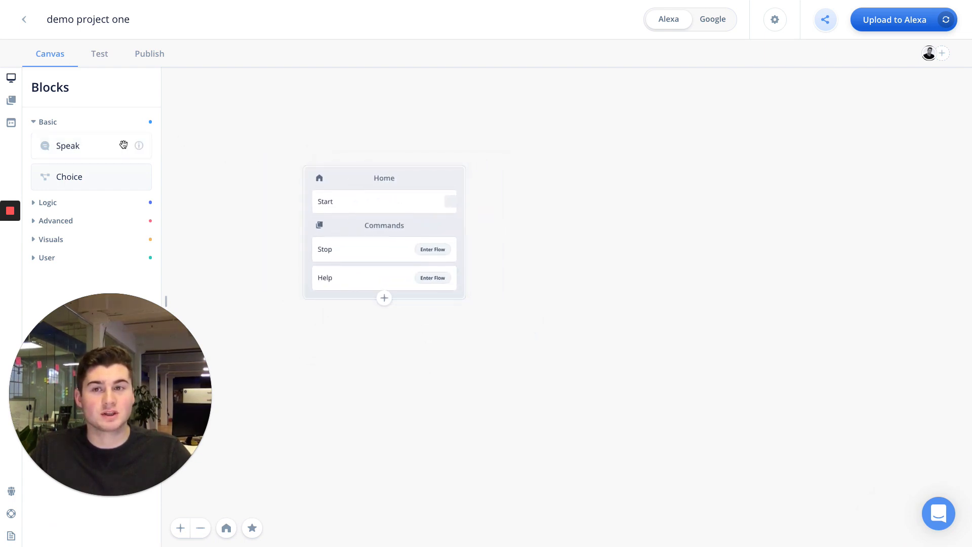
- Add a Speak block beside the Home block, then revisit the Test and Publish pages before returning to the canvas
left_click_drag(121, 146, 620, 194)
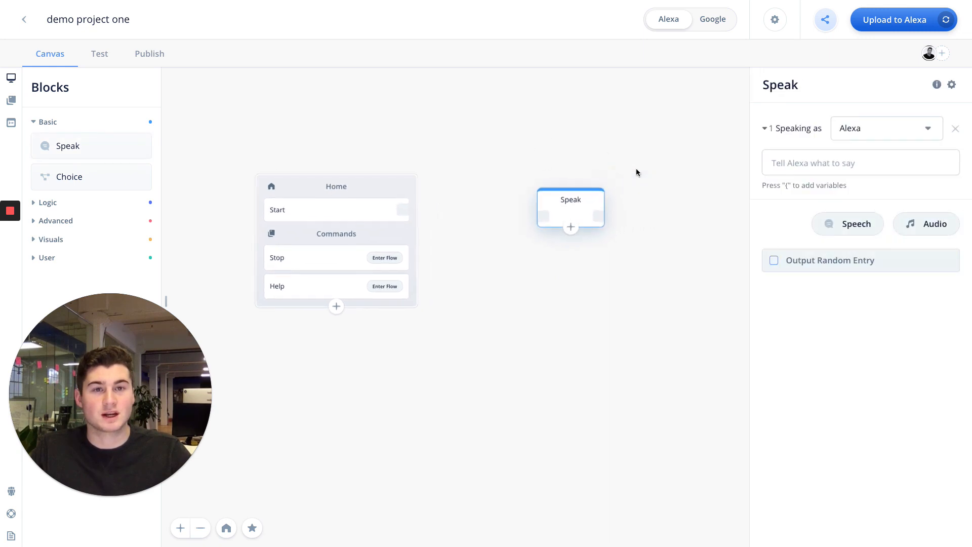
left_click(101, 55)
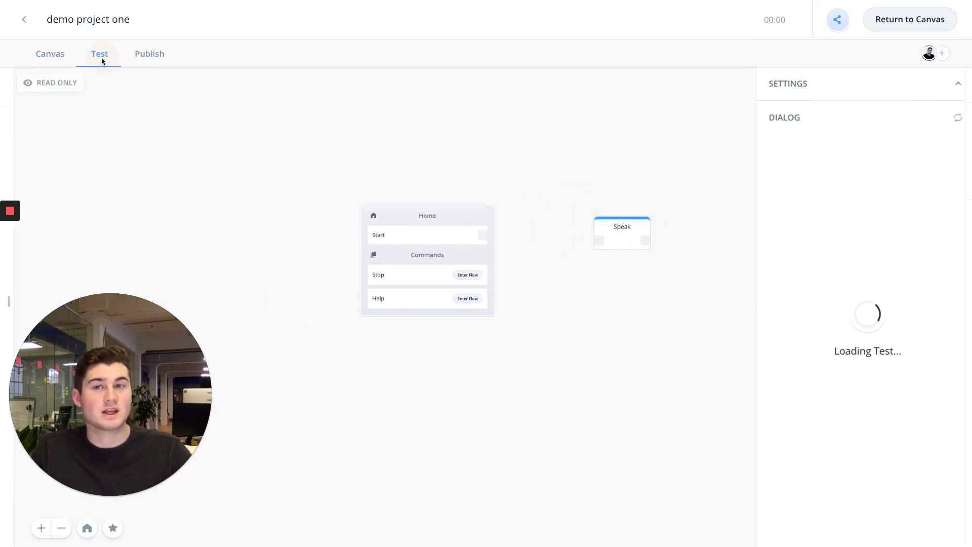
left_click(148, 54)
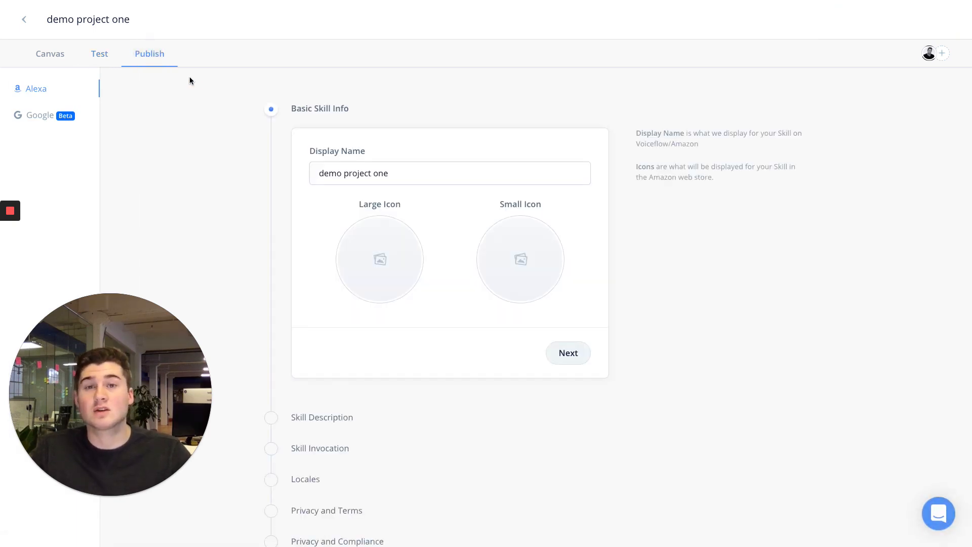
left_click(66, 54)
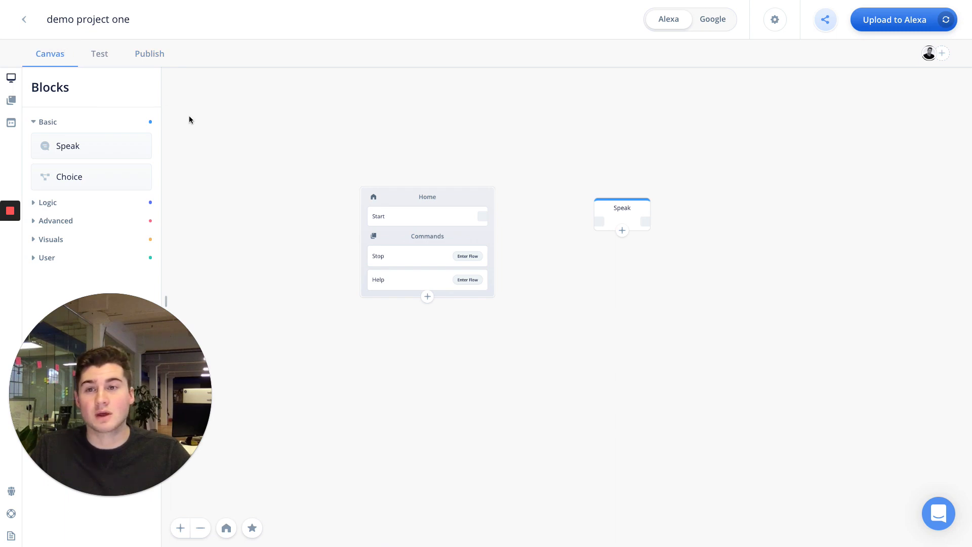
- View the project's sharing options, then go back to the canvas
scroll(754, 118, "up", 3)
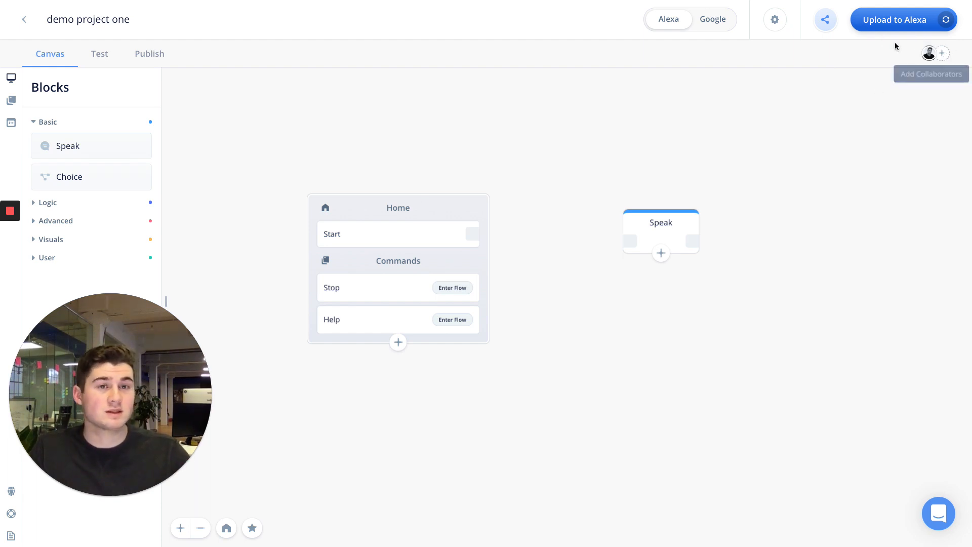
left_click(827, 21)
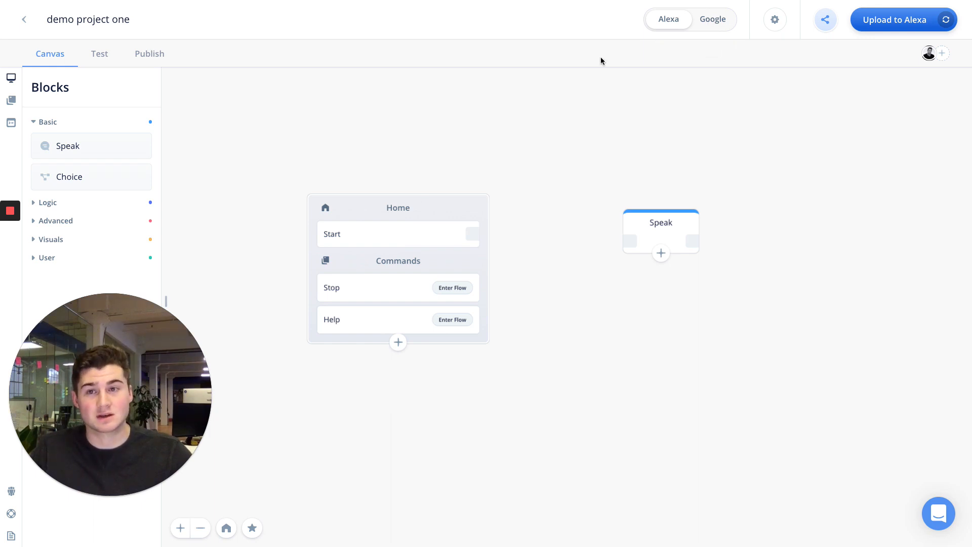
scroll(292, 169, "down", 2)
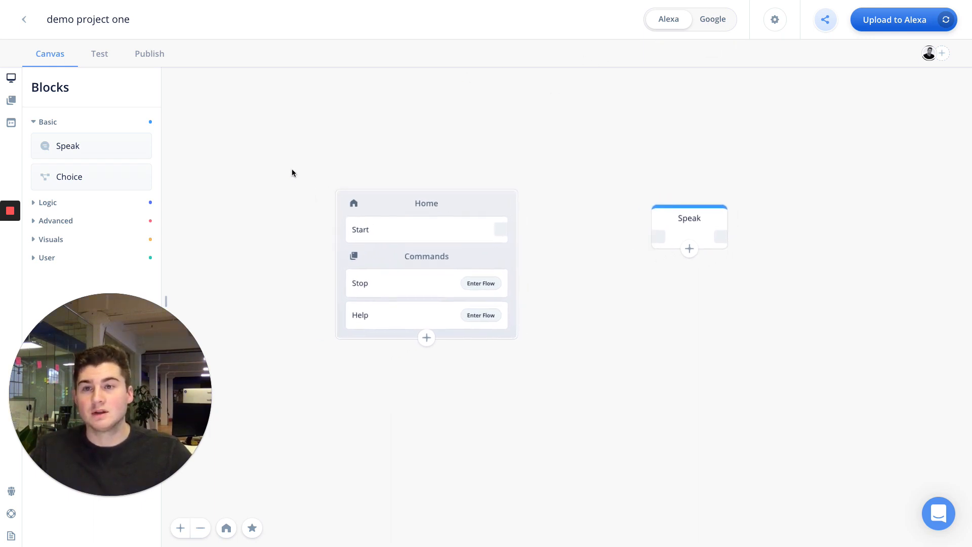
- Delete the Speak block from the canvas
left_click(581, 213)
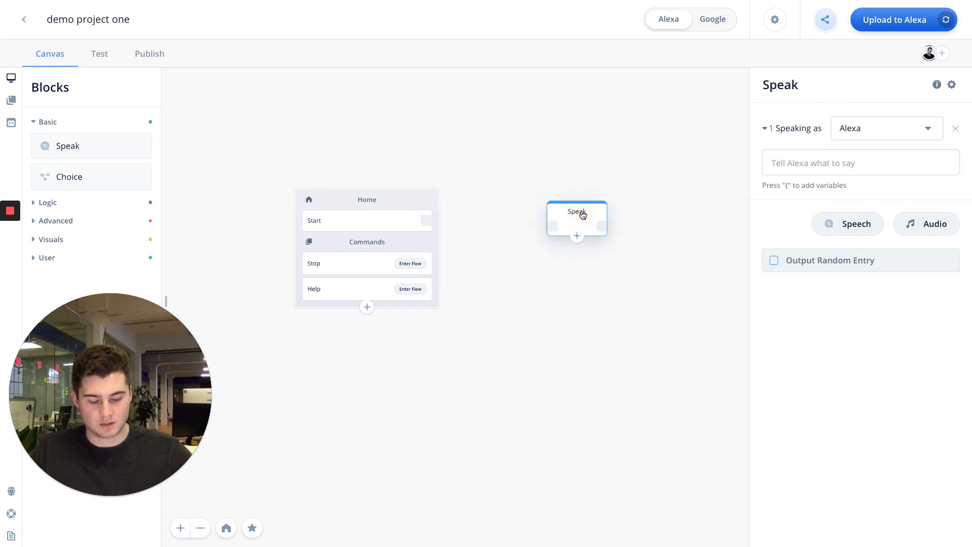
key("Delete")
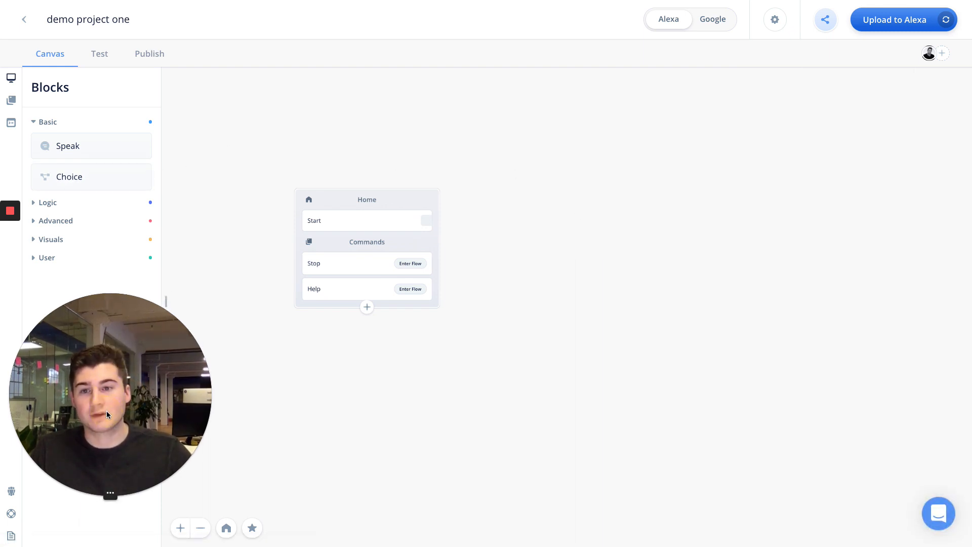
left_click_drag(143, 414, 509, 537)
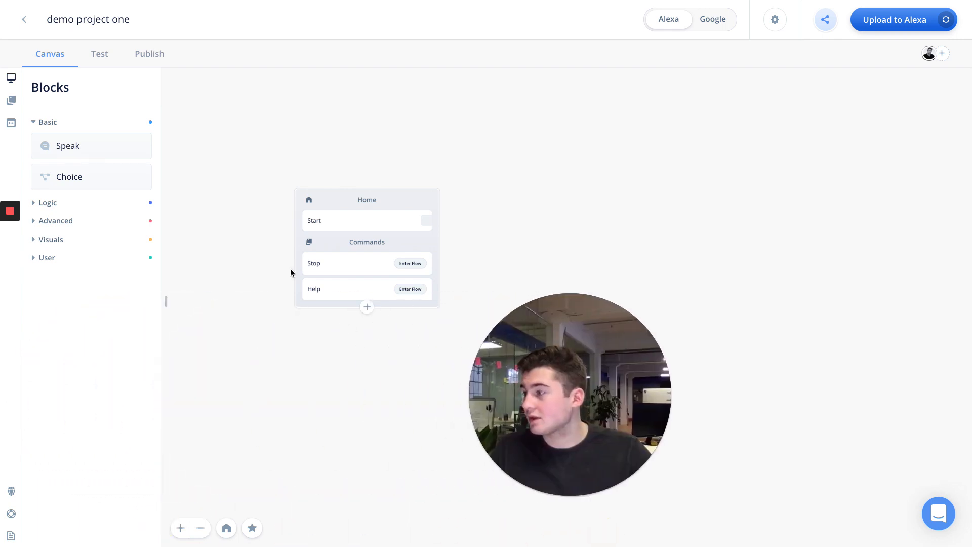
- Examine the project's flows and variables, then return to the list of blocks
left_click(10, 99)
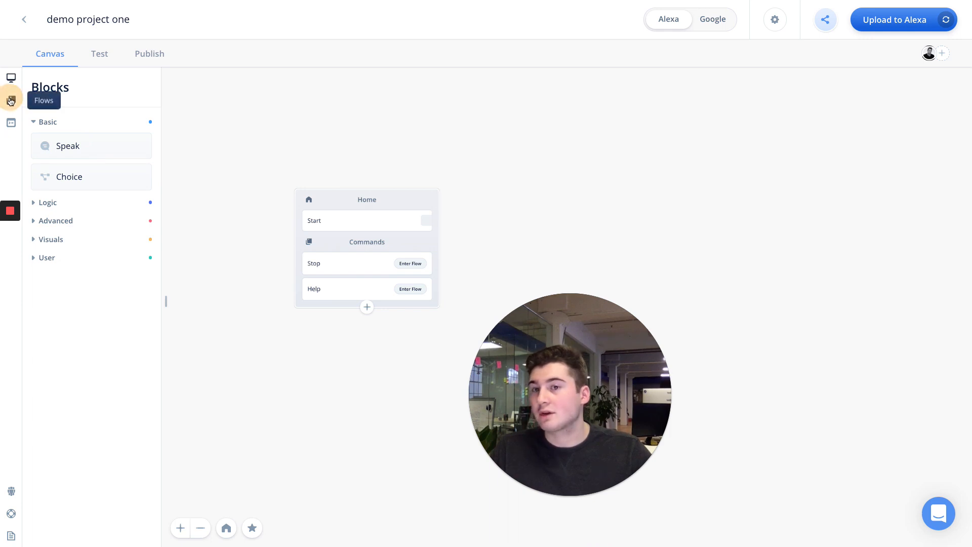
left_click(11, 123)
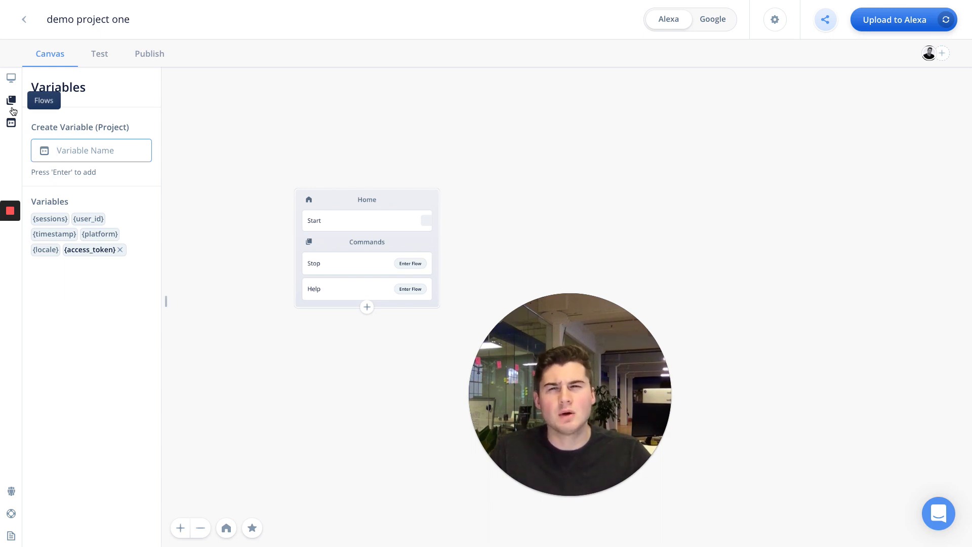
left_click(11, 79)
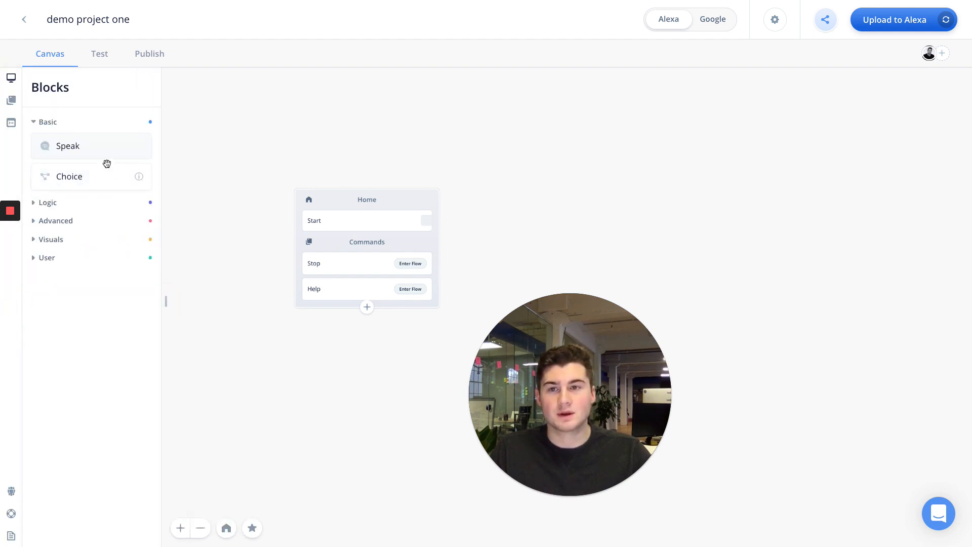
- Expand the Logic and Advanced block categories and look through the blocks they offer
left_click(46, 202)
left_click(61, 346)
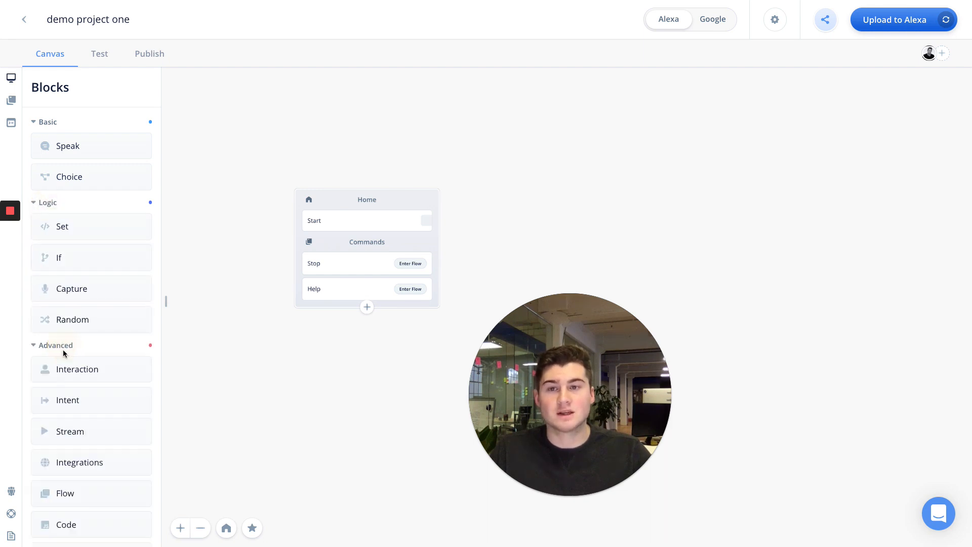
scroll(71, 387, "down", 2)
scroll(71, 304, "up", 2)
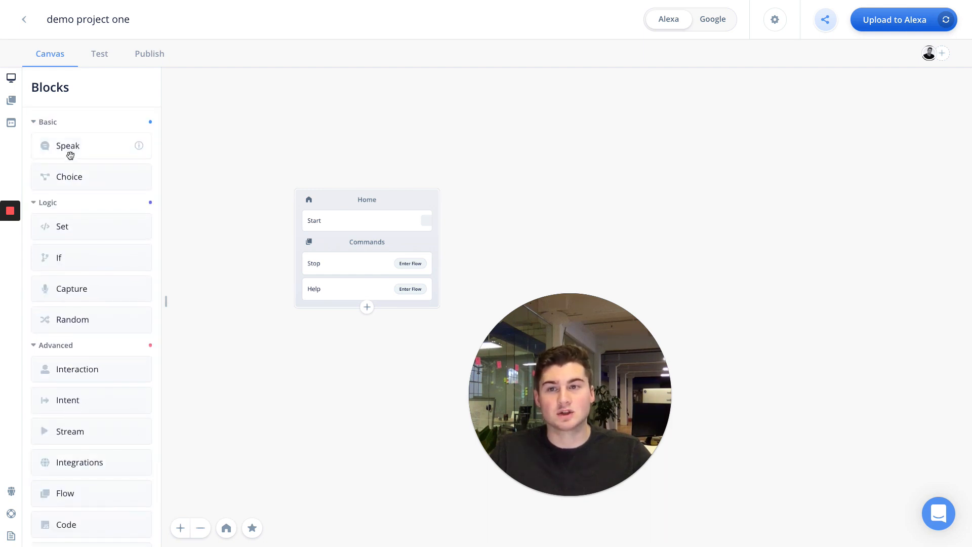
- Place a Speak block above the Home block and a Choice block on the canvas to the right of it
left_click_drag(70, 155, 366, 119)
left_click_drag(101, 178, 587, 155)
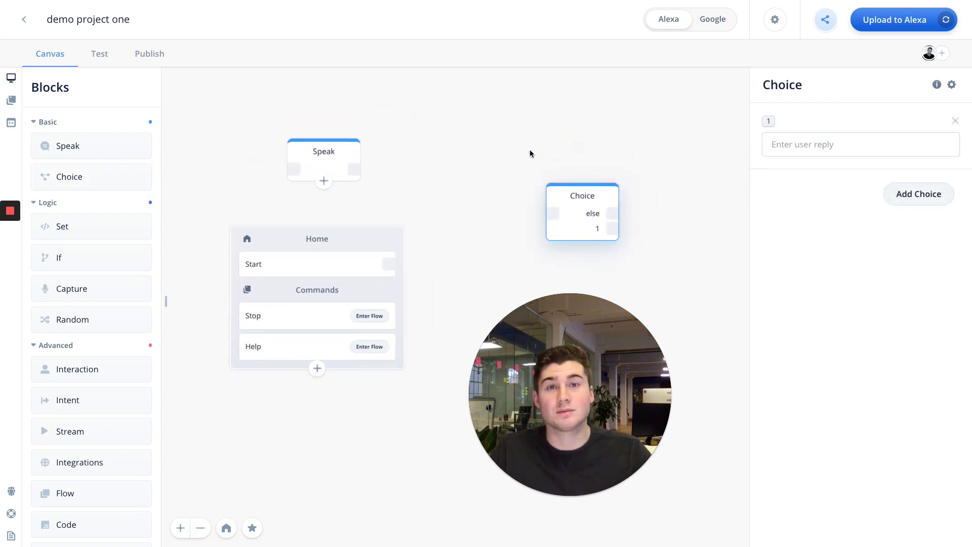
scroll(526, 208, "down", 2)
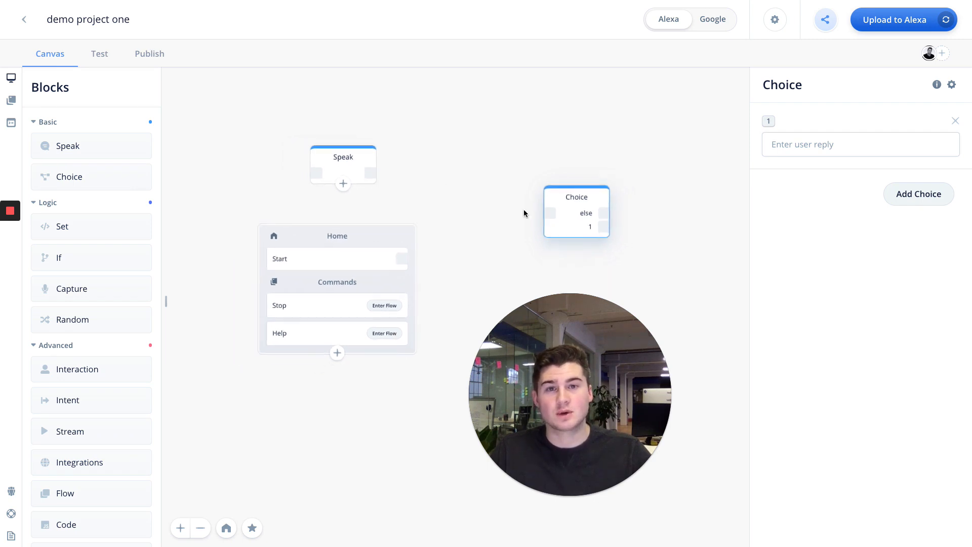
scroll(371, 181, "up", 2)
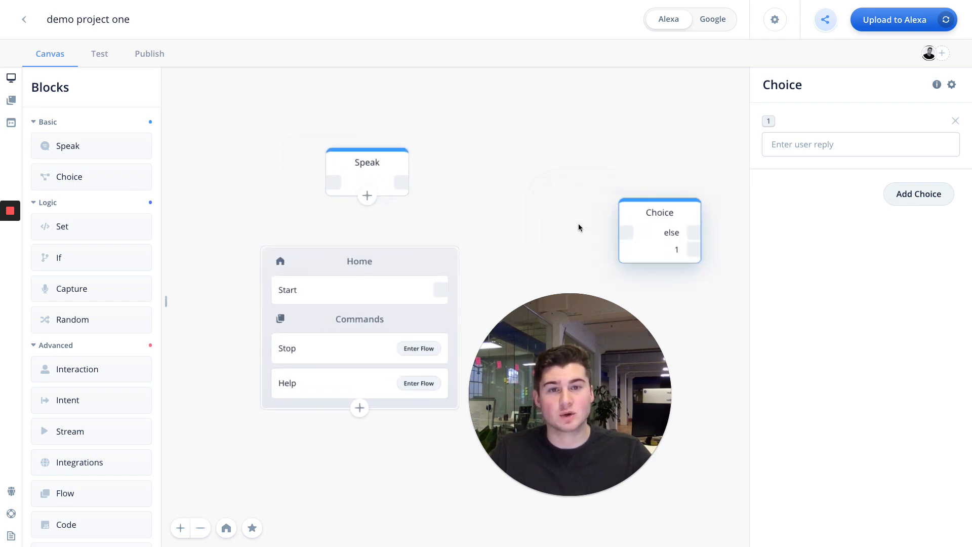
scroll(471, 175, "down", 4)
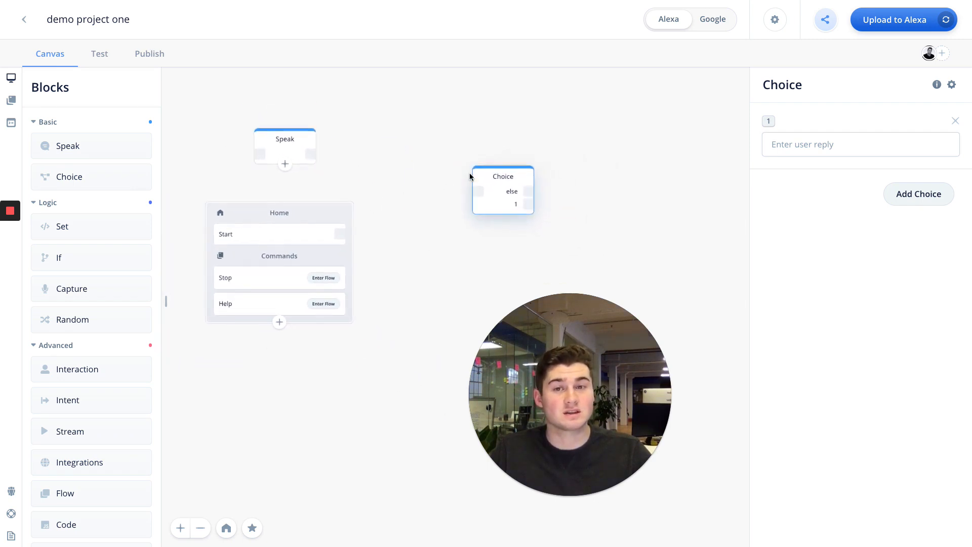
- Delete the Speak block and the Choice block from the canvas
left_click(286, 150)
key("Delete")
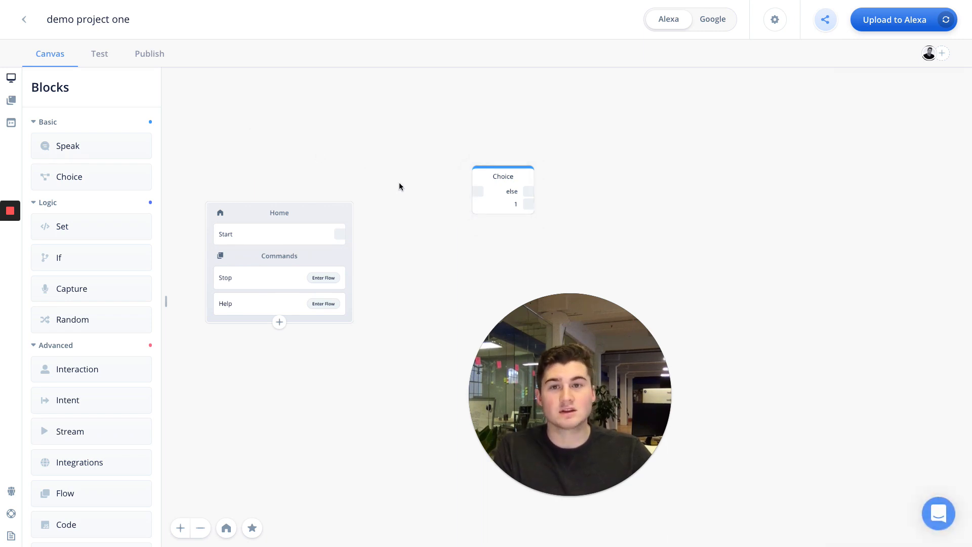
left_click(504, 183)
key("Delete")
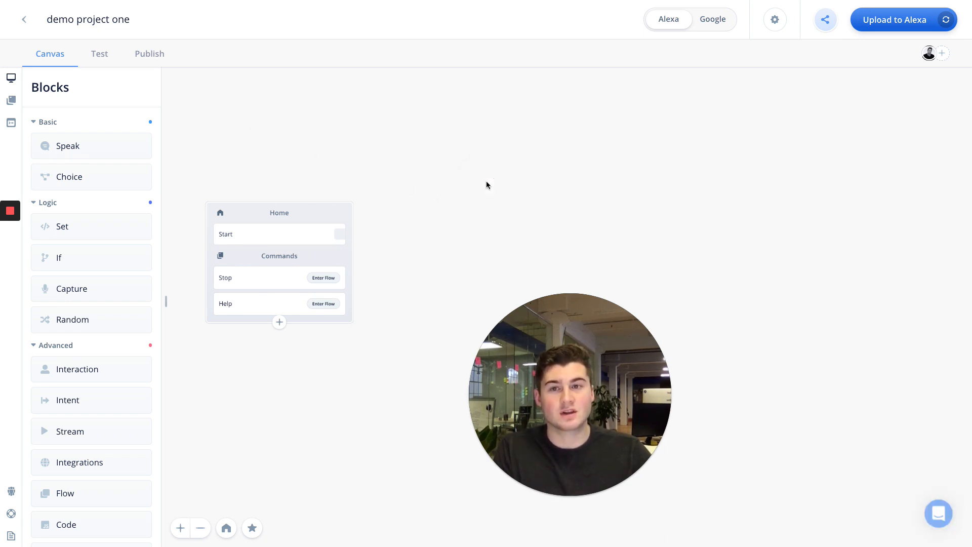
- Collapse the Advanced and Logic categories in the list of blocks
left_click(72, 345)
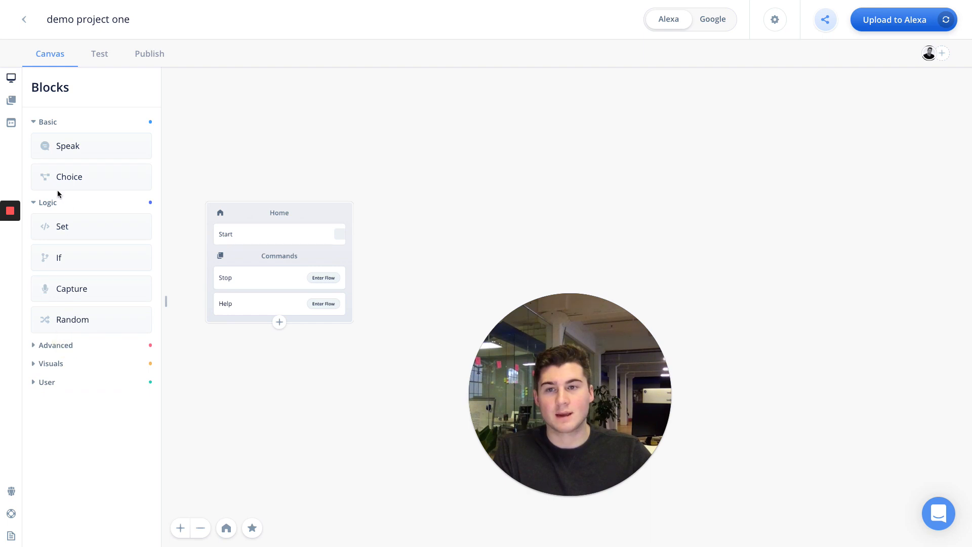
left_click(48, 202)
scroll(227, 197, "right", 2)
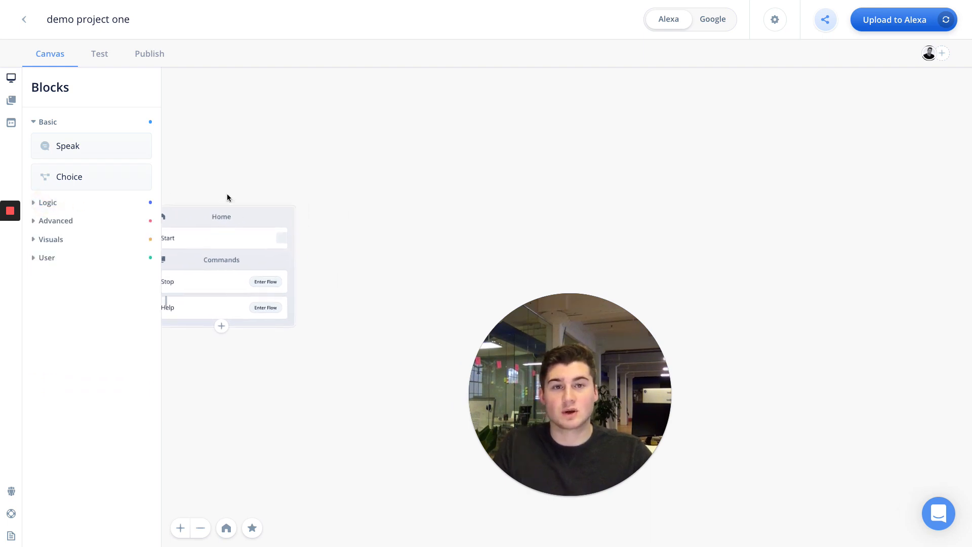
scroll(227, 197, "left", 4)
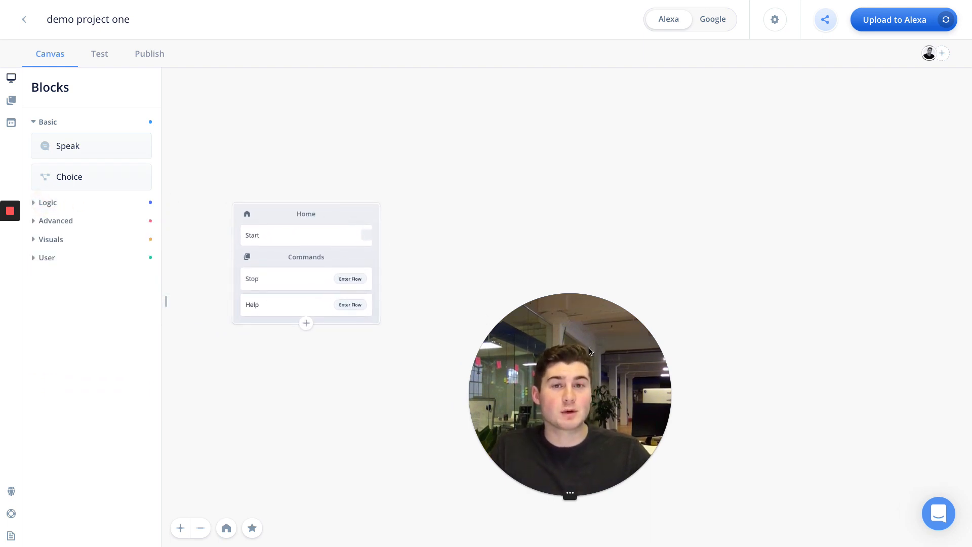
left_click_drag(600, 351, 110, 355)
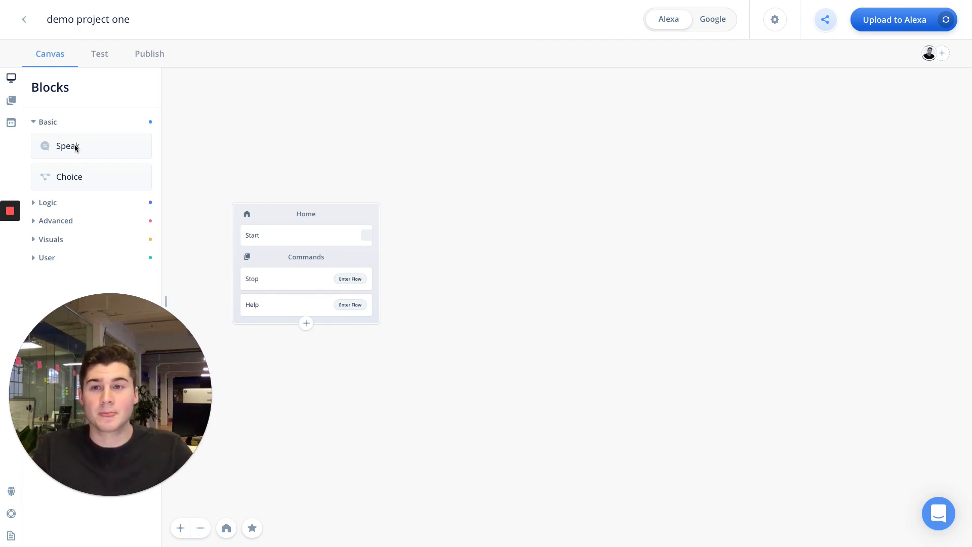
left_click_drag(56, 145, 434, 222)
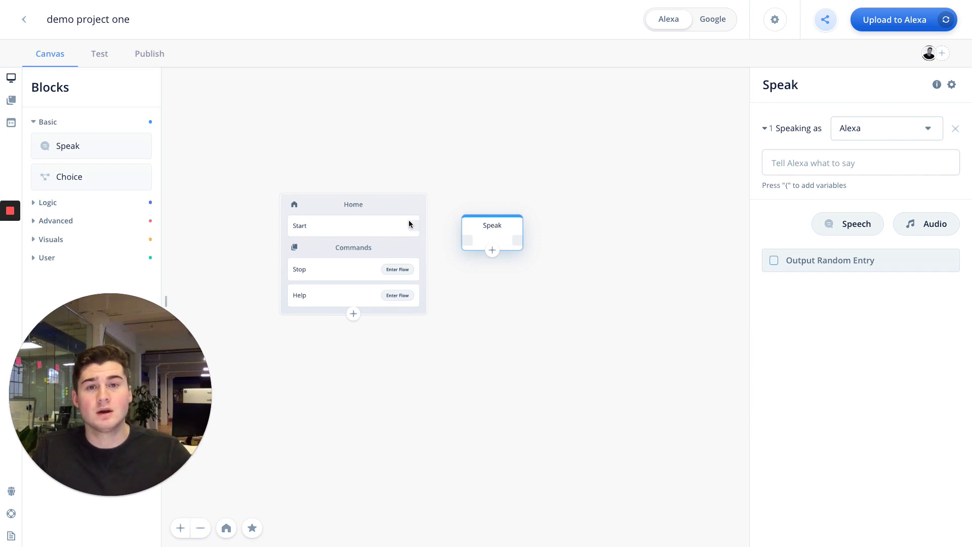
mouse_move(469, 225)
left_mouse_down()
mouse_move(476, 200)
mouse_move(449, 228)
mouse_move(462, 228)
left_mouse_up()
scroll(347, 221, "up", 3)
left_click_drag(384, 197, 385, 145)
key("BackSpace")
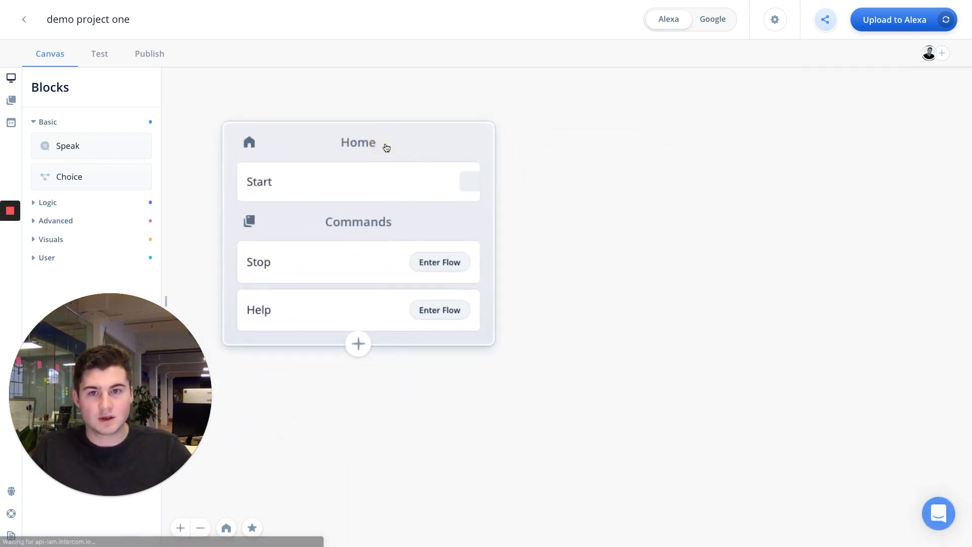
left_click(387, 148)
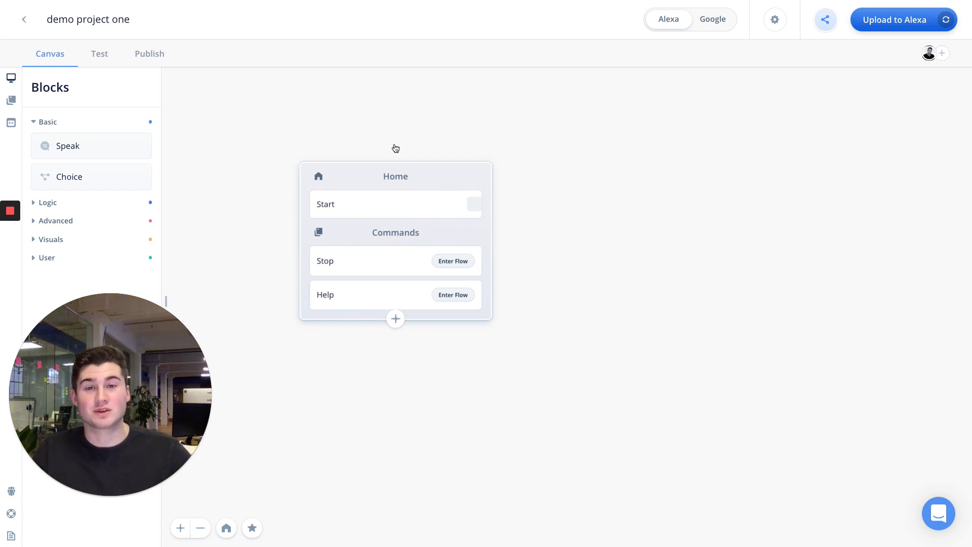
left_click_drag(474, 204, 614, 168)
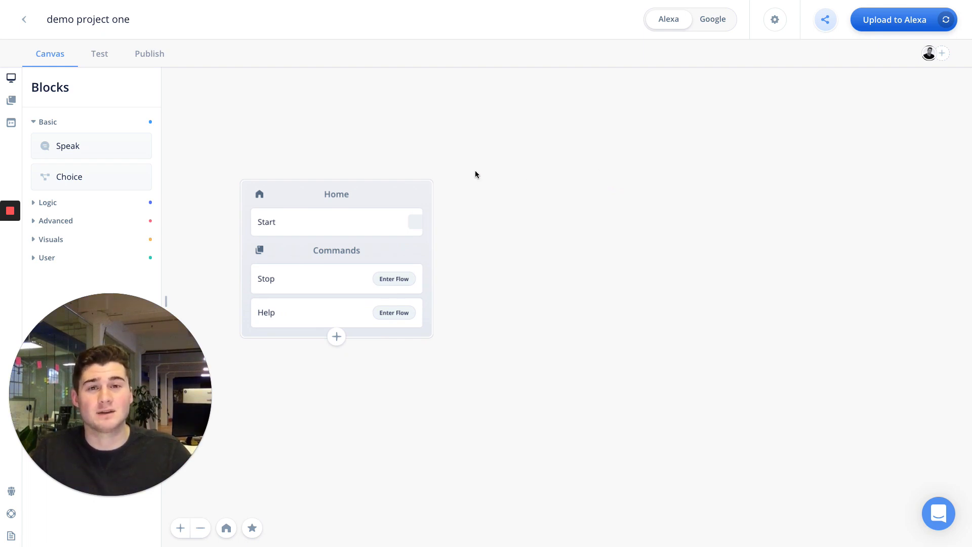
- Place a Speak block to the right of the Home block and connect Home's Start to it
left_click_drag(59, 146, 560, 189)
left_click_drag(443, 209, 527, 211)
- Have the Speak block say "Hi there! What is your favourite colour?"
left_click(792, 155)
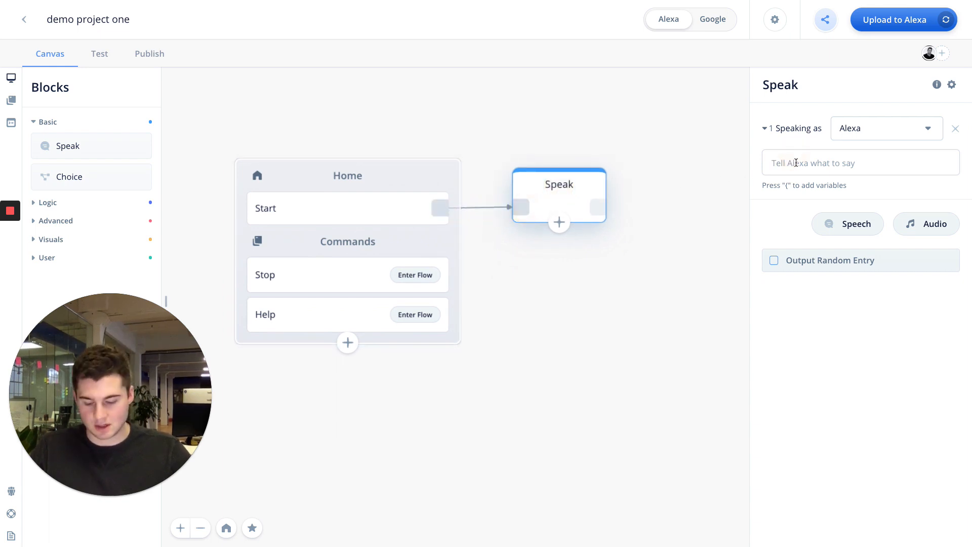
type("Hi the")
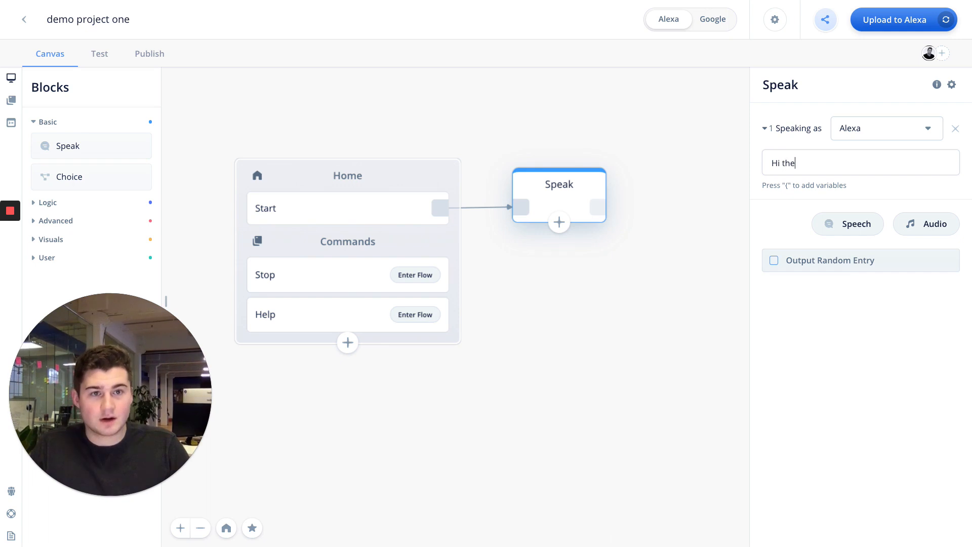
type("re! ")
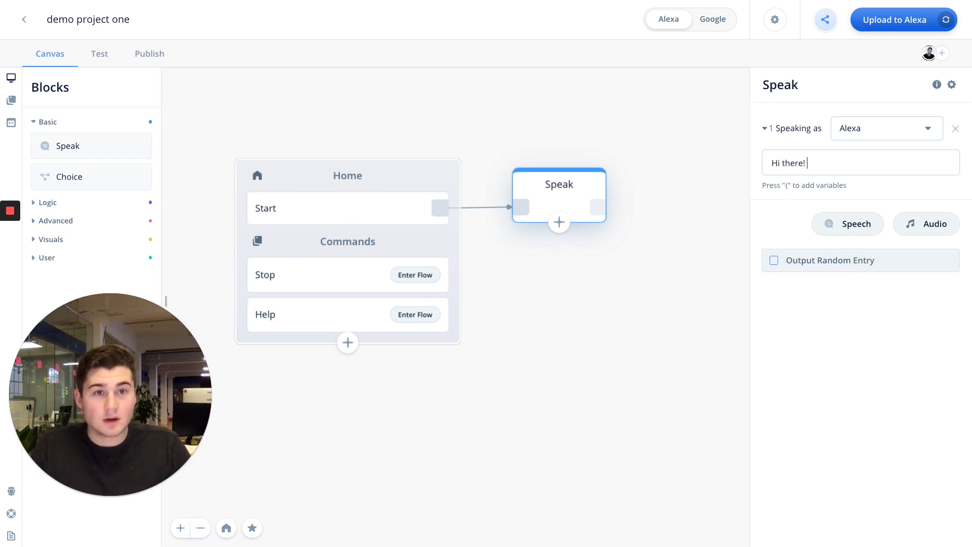
type("What i")
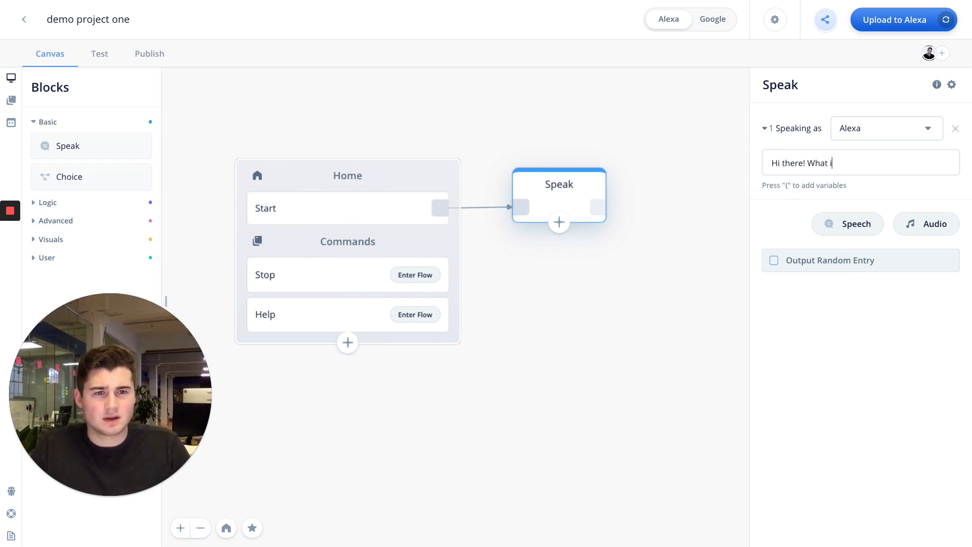
type("s your favourite colour?")
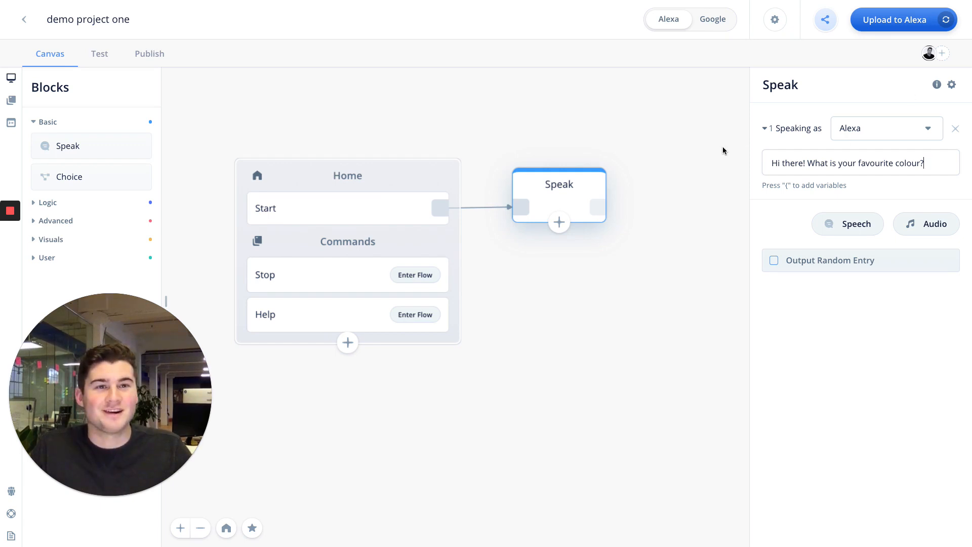
- Look through the available voices and set the Speak block's voice to Brian
scroll(652, 121, "left", 5)
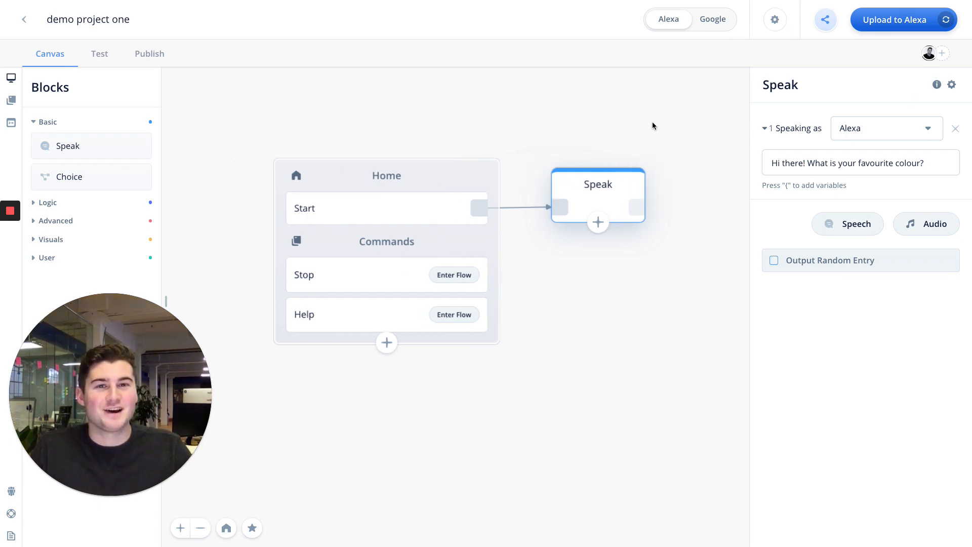
left_click(875, 131)
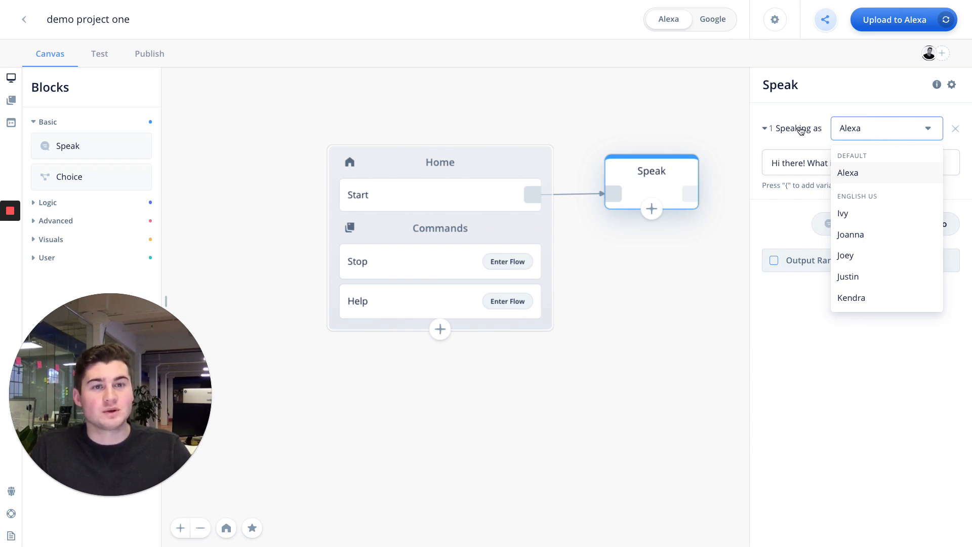
scroll(880, 224, "down", 2)
scroll(882, 226, "up", 2)
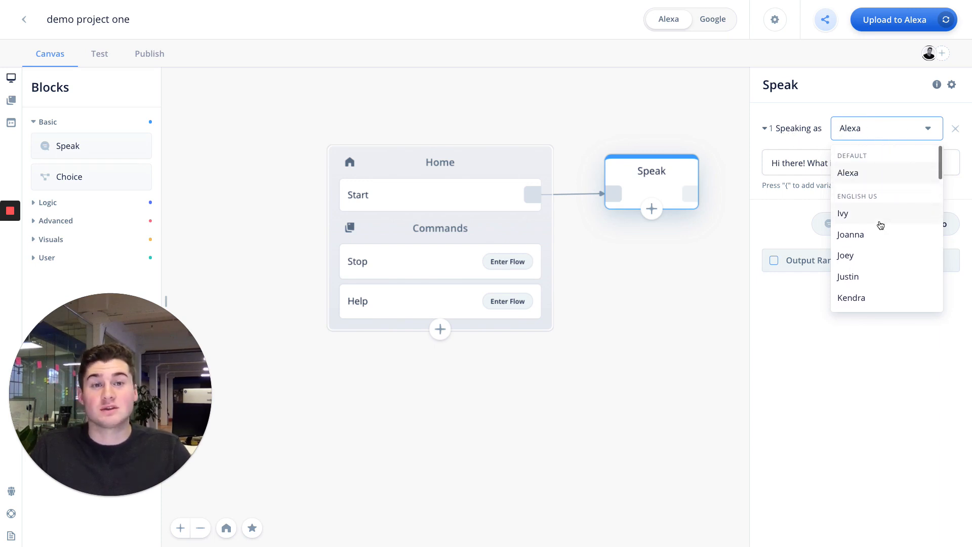
type("bria")
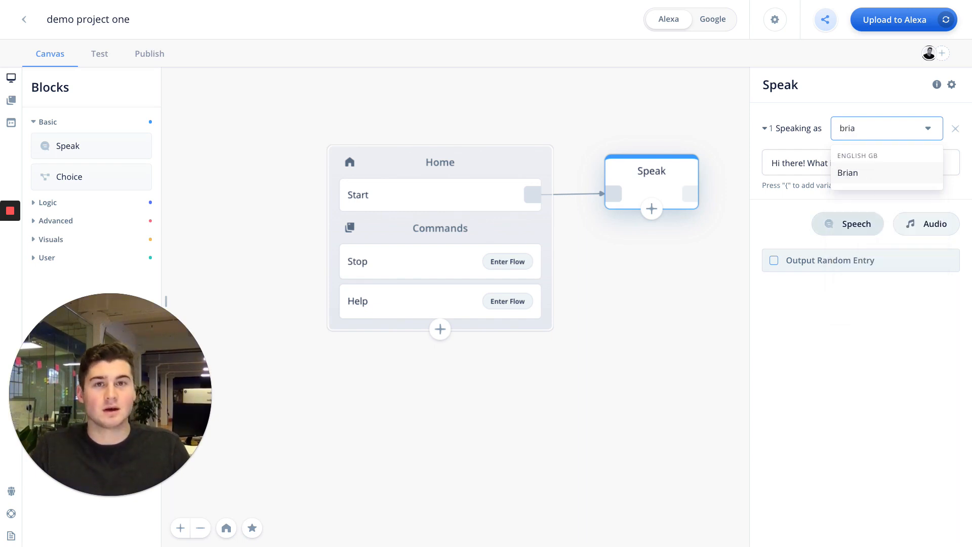
key("Return")
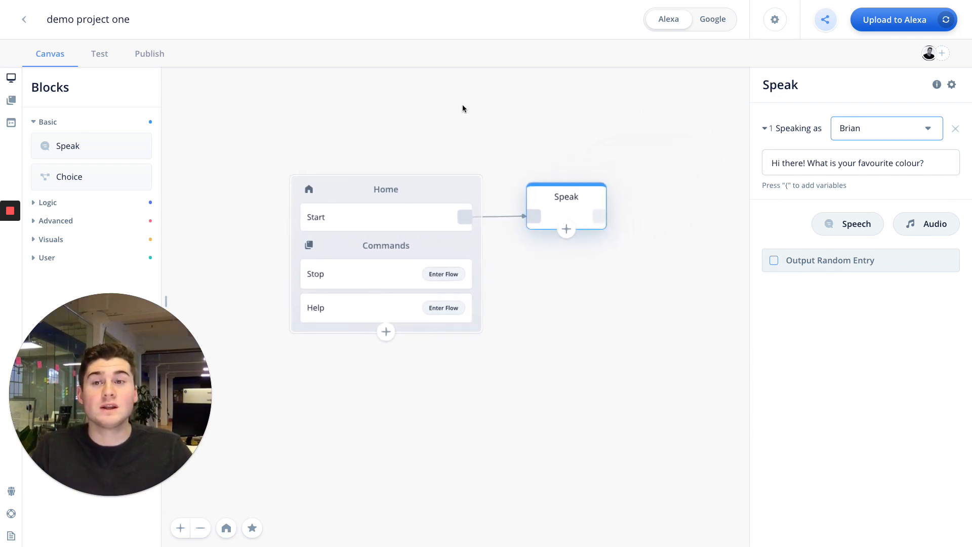
- Run a test of the project to check the spoken dialog, and return to the canvas
left_click(100, 54)
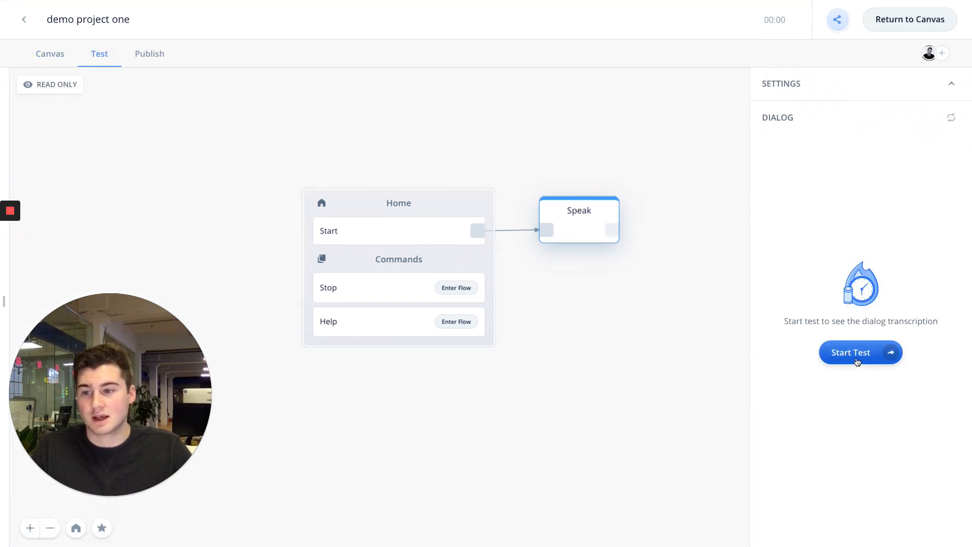
left_click(857, 358)
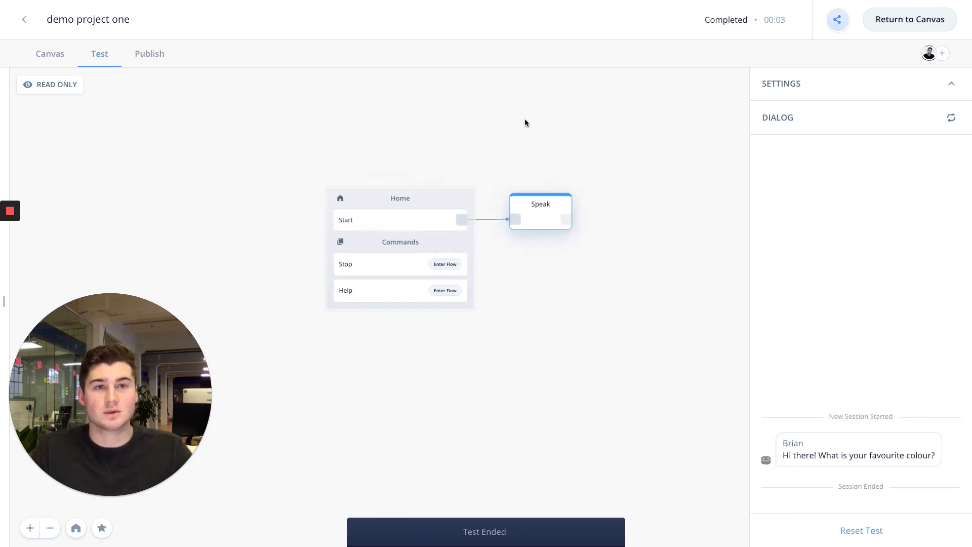
left_click(940, 18)
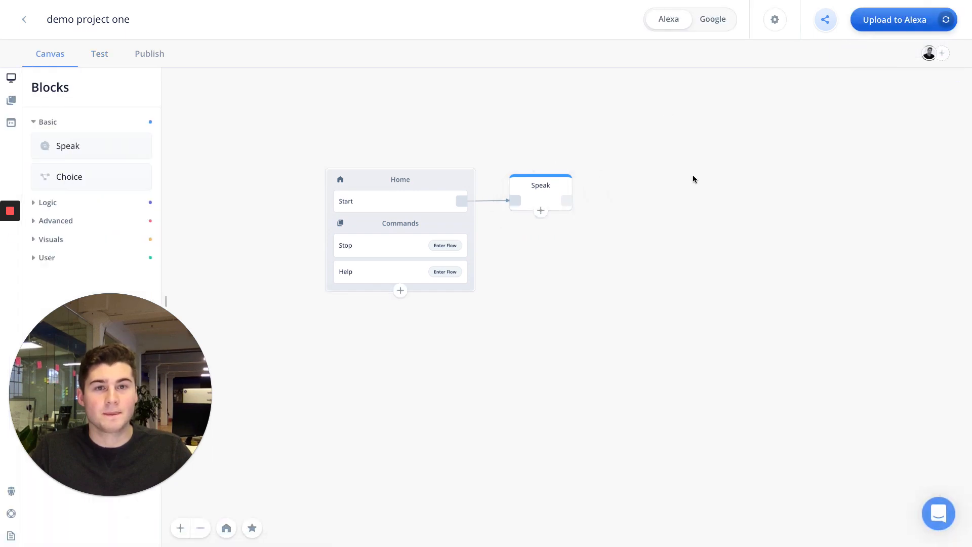
- Place a Choice block to the right of the Speak block and combine the two into one block
left_click_drag(71, 176, 658, 213)
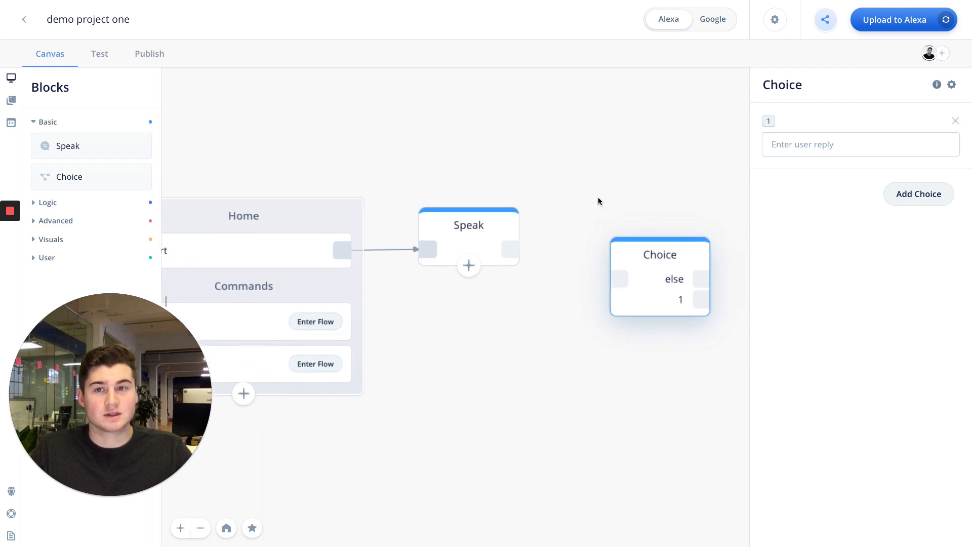
left_click_drag(653, 271, 619, 237)
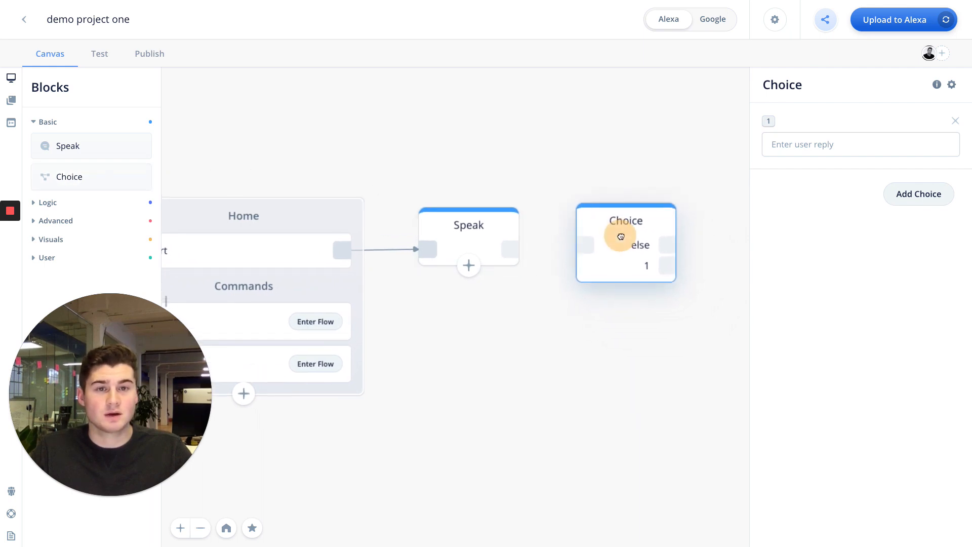
left_click_drag(517, 255, 560, 213)
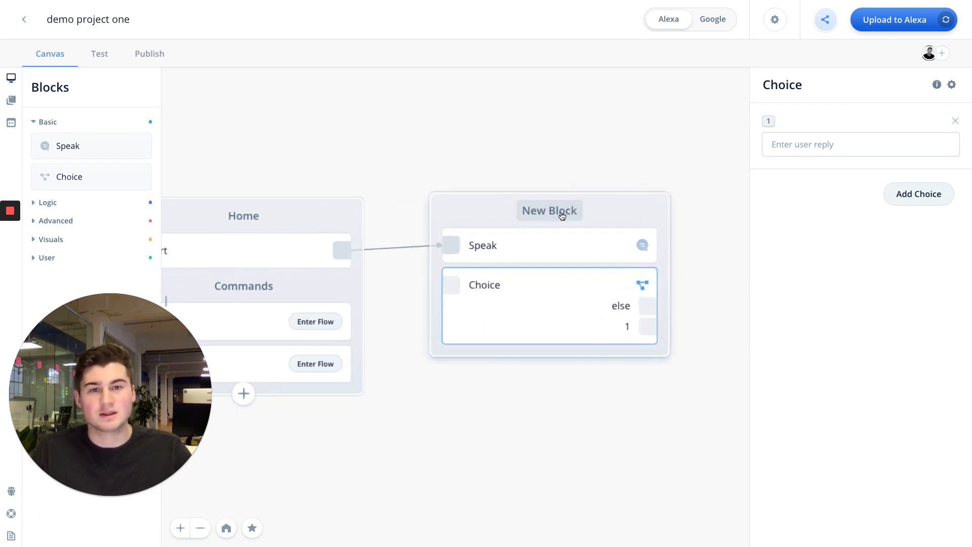
- Rename the combined Speak and Choice block as "Colour choice"
double_click(557, 213)
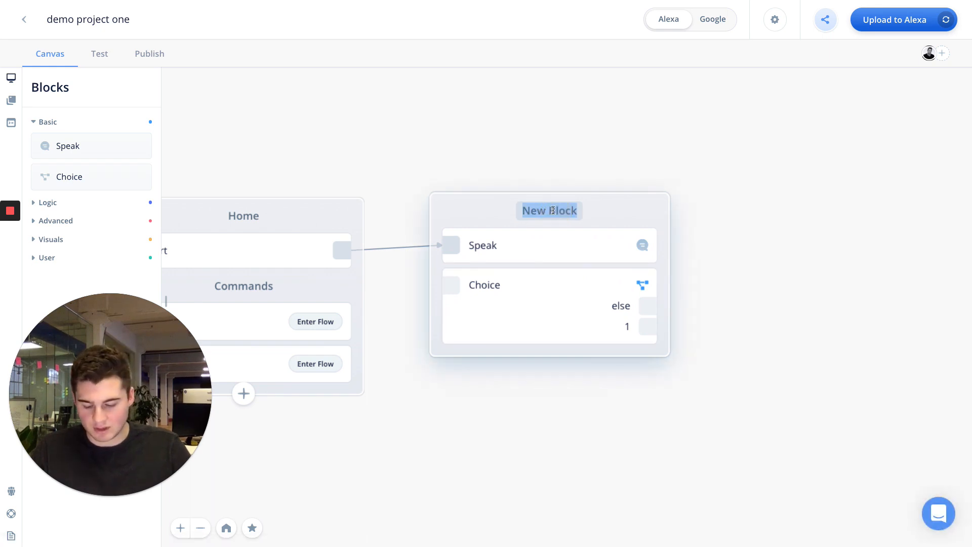
type("Welcome")
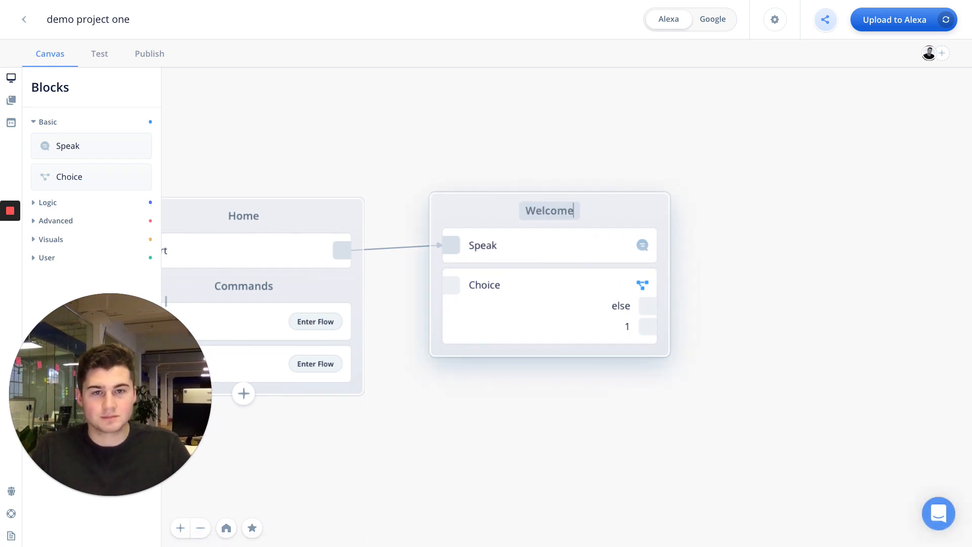
key("BackSpace")
key("BackSpace")
key("BackSpace")
key("BackSpace")
key("BackSpace")
key("BackSpace")
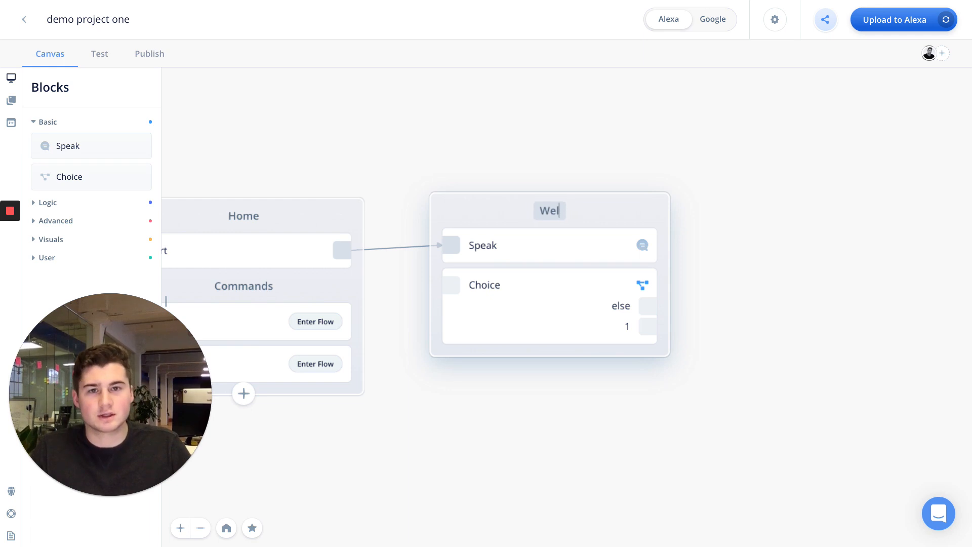
type("Colour choice")
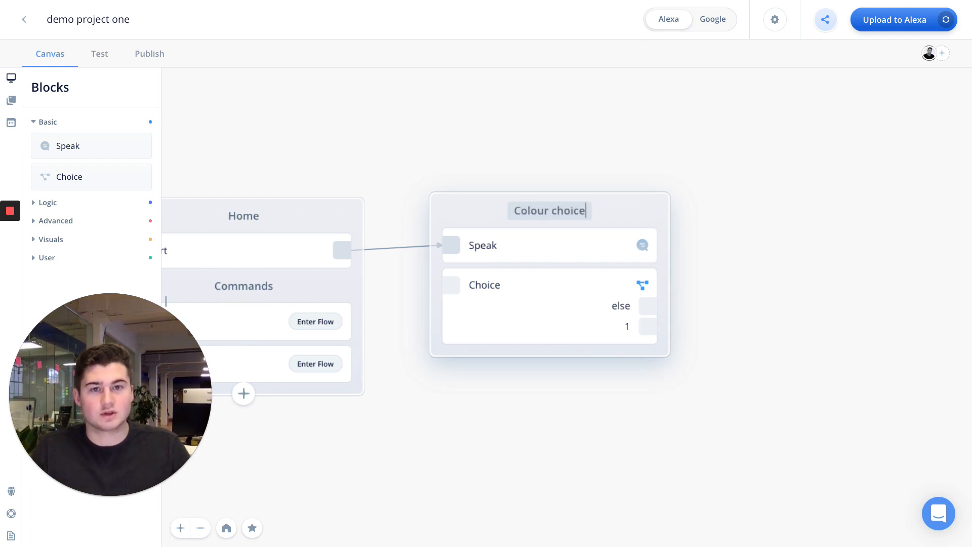
- Add "red" as the user reply for choice 1 of the Choice step in the Colour choice block
left_click(553, 284)
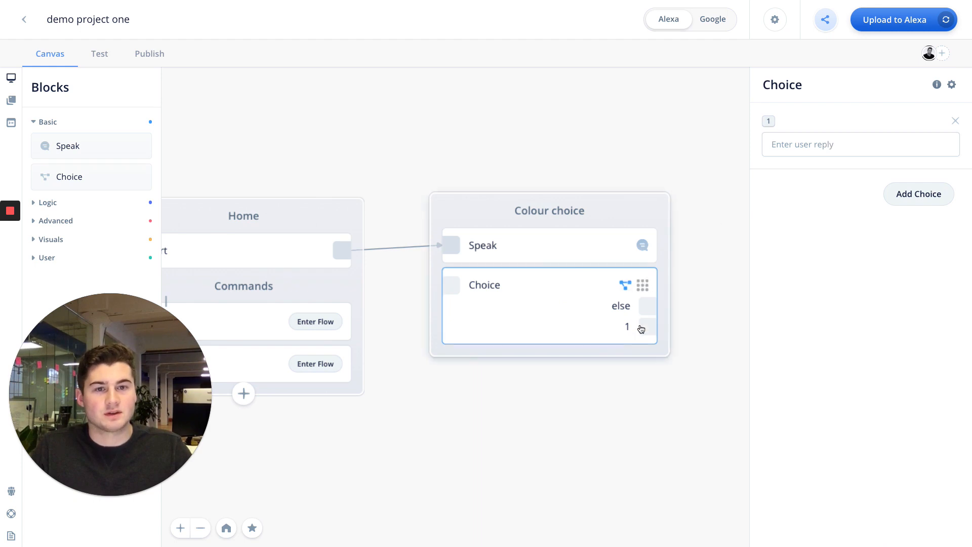
left_click(797, 145)
type("r")
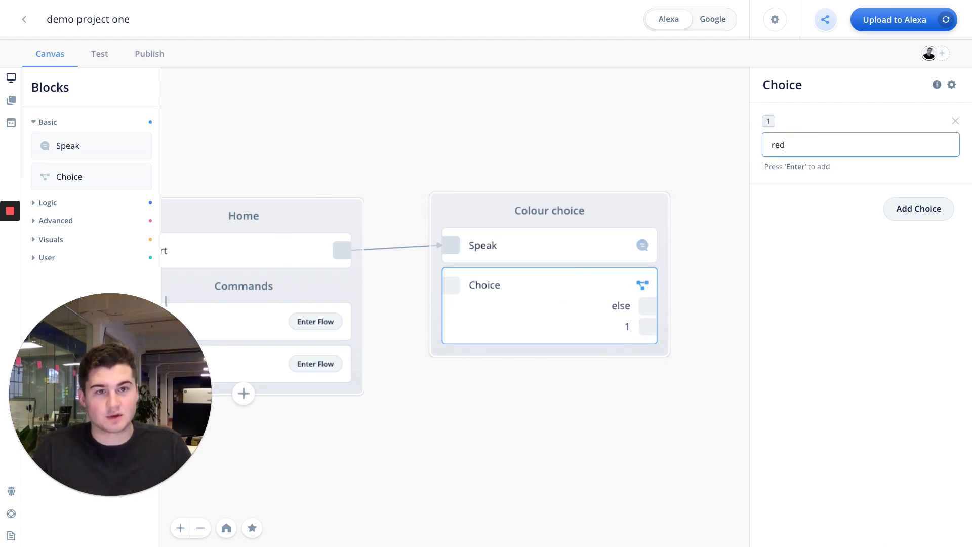
type("ed")
key("Return")
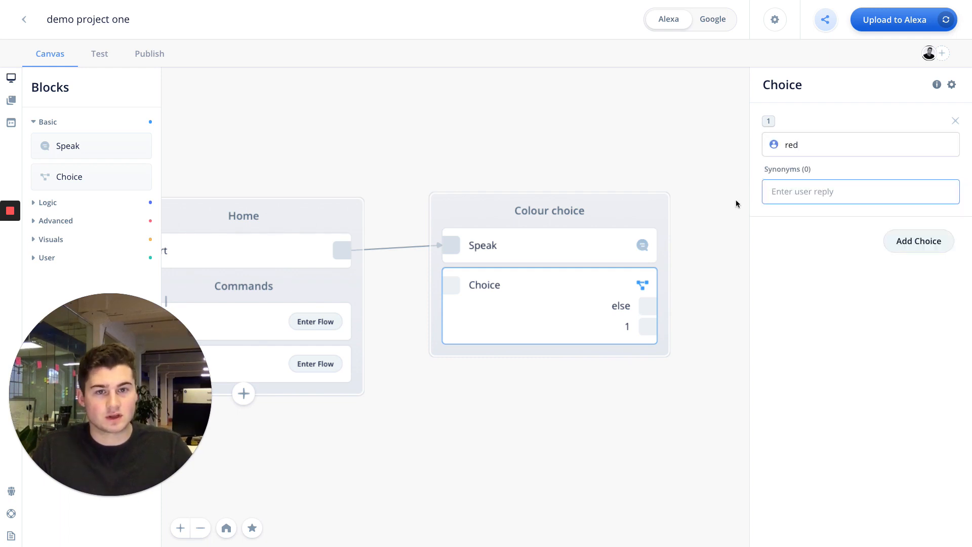
- Add a second choice to the Choice step with "blue" as its user reply
left_click(932, 241)
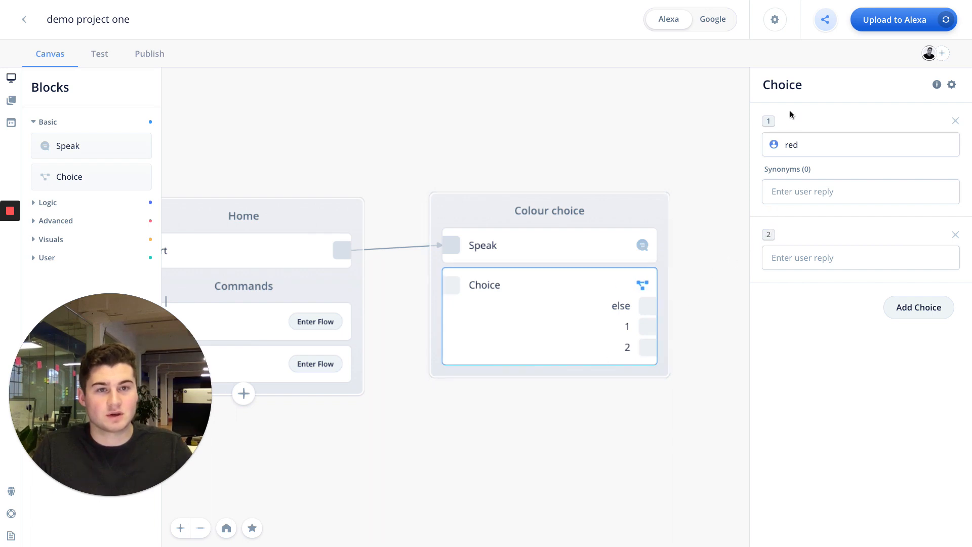
left_click(777, 257)
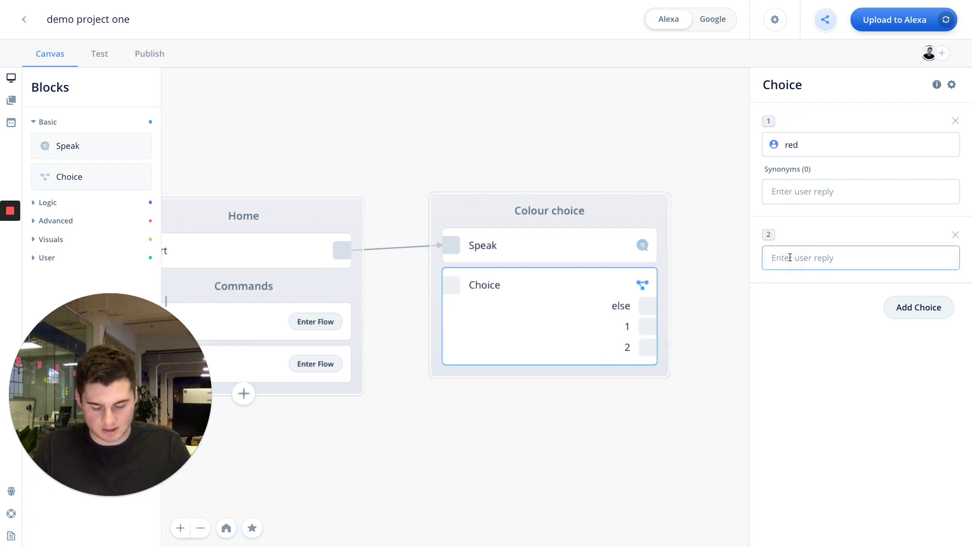
type("blue")
key("Return")
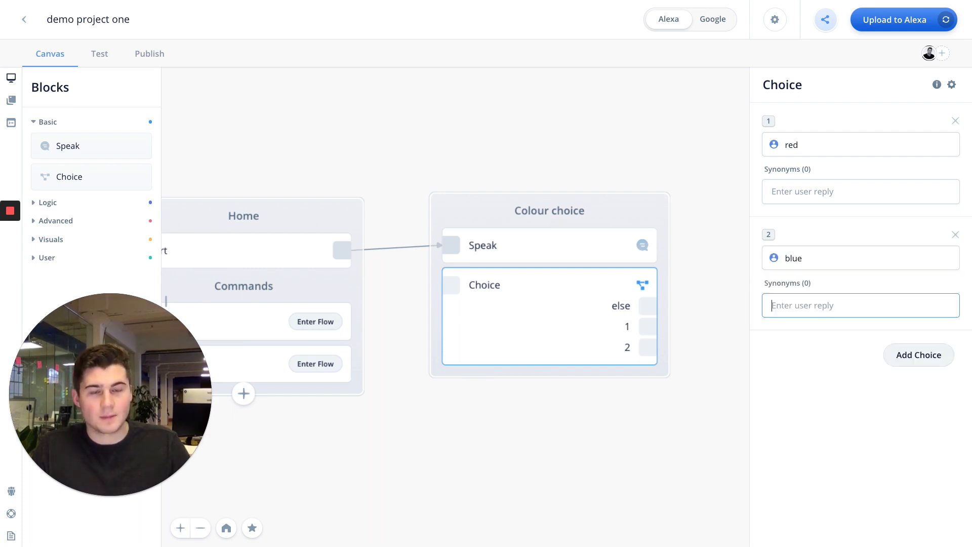
- Add the synonyms "mine is red" and "i like red" to the red choice
scroll(641, 177, "down", 3)
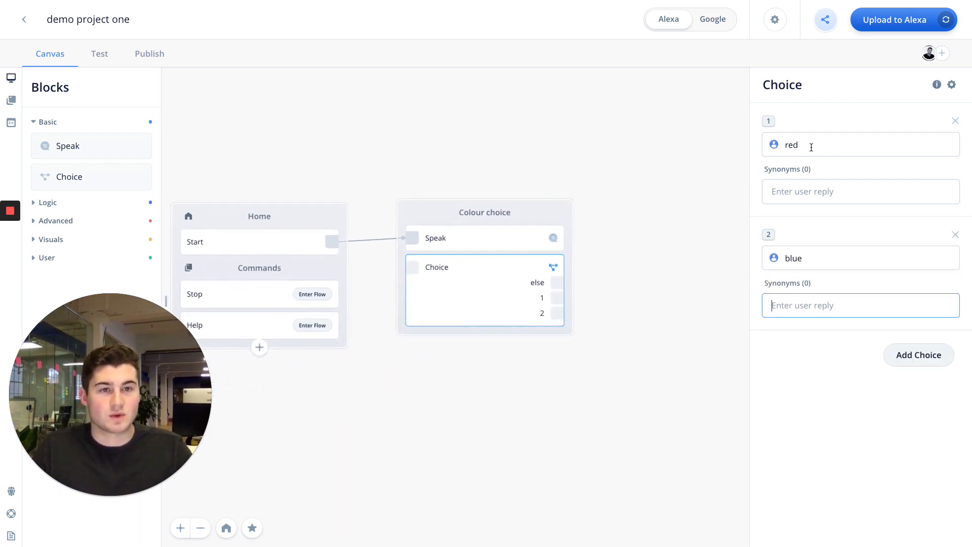
left_click(806, 196)
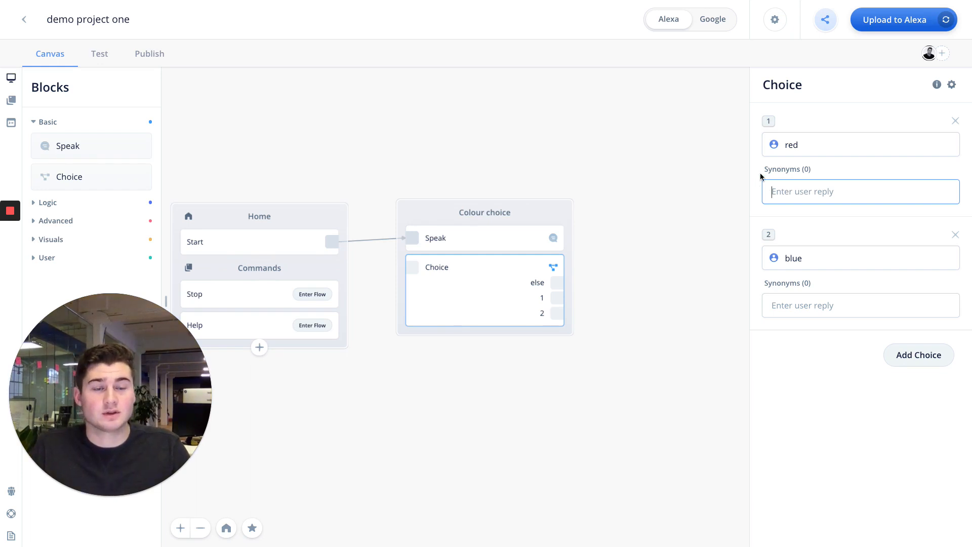
type("mine is red")
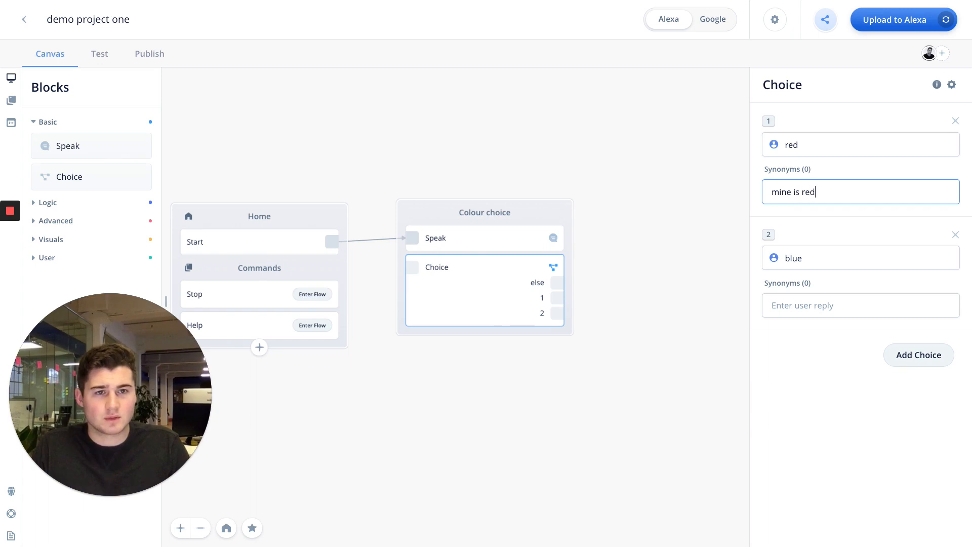
key("Return")
type("i like r")
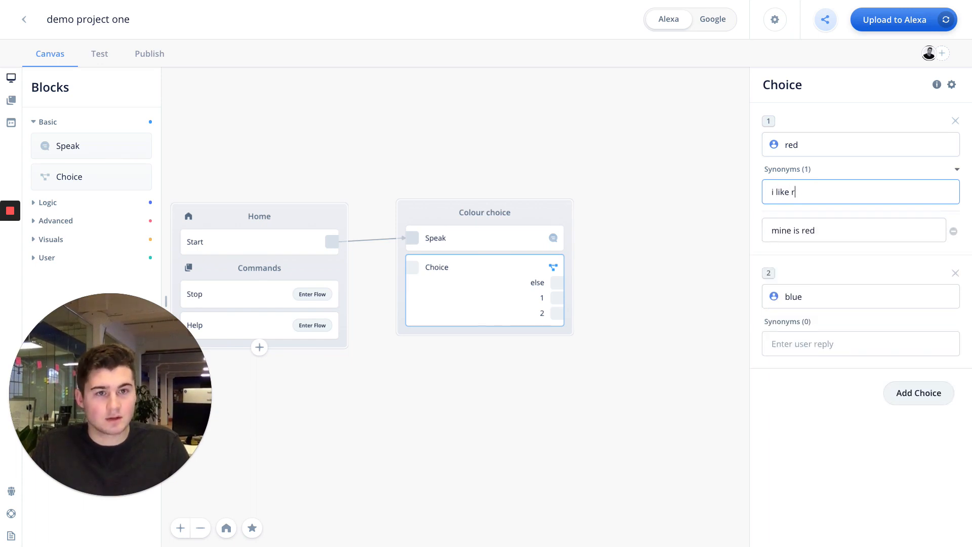
type("ed")
key("Return")
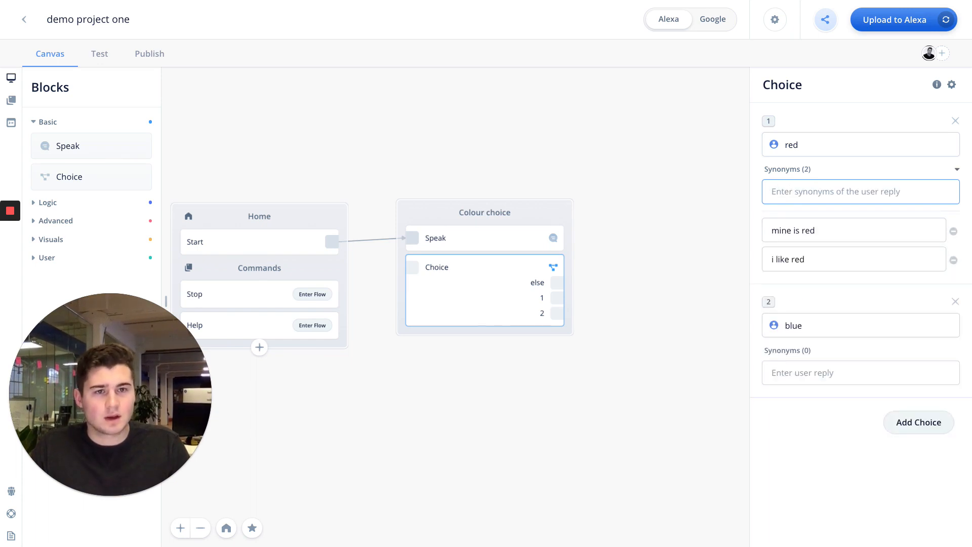
- Add the synonyms "mine is blue" and "i like blue" to the blue choice
left_click(807, 375)
type("mine is bluye")
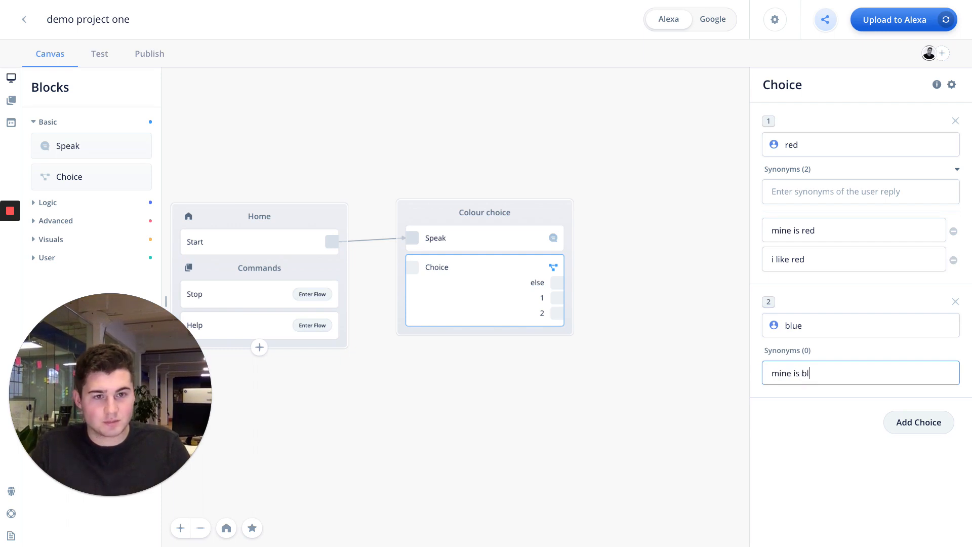
key("Return")
type("i")
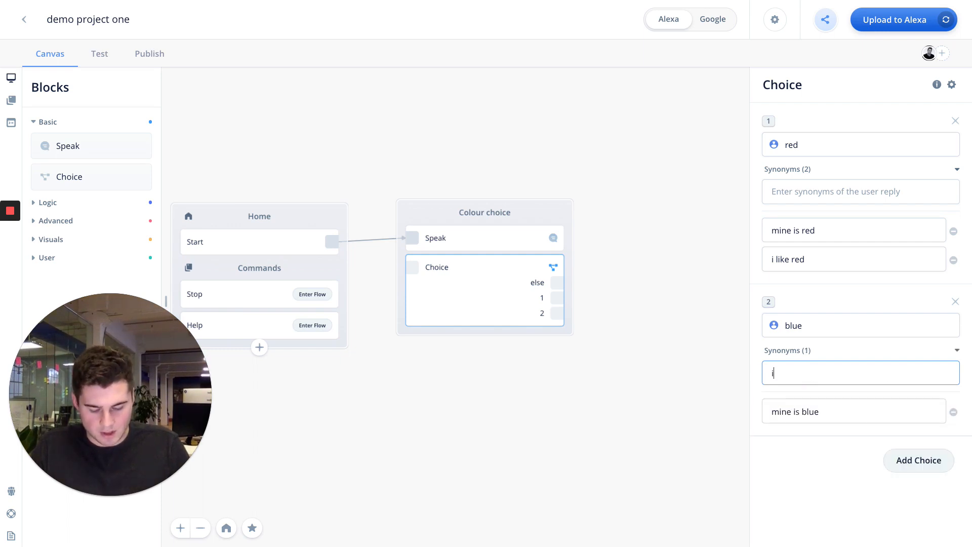
type(" like bluye")
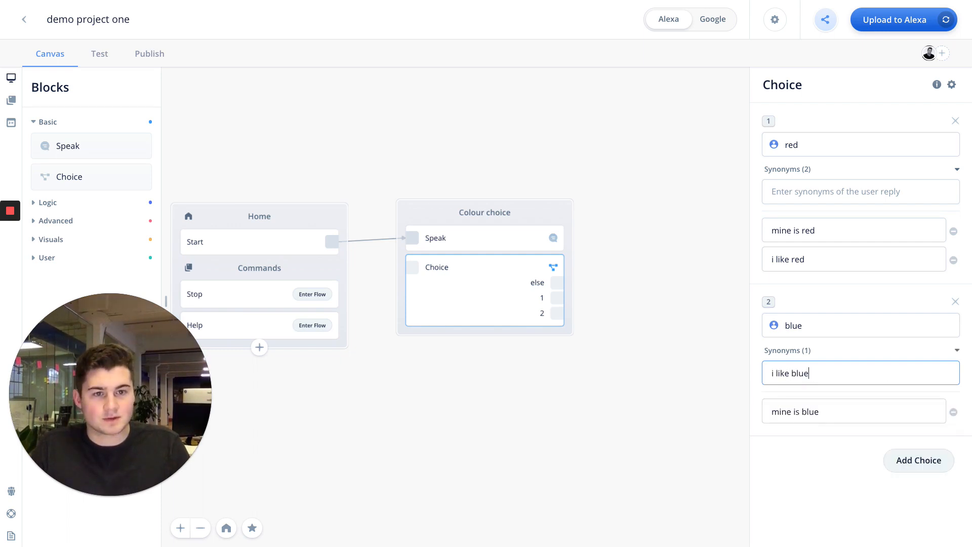
key("Return")
- Place a new Speak block to the right of the Colour choice block and link choice 1 to it
scroll(591, 220, "up", 3)
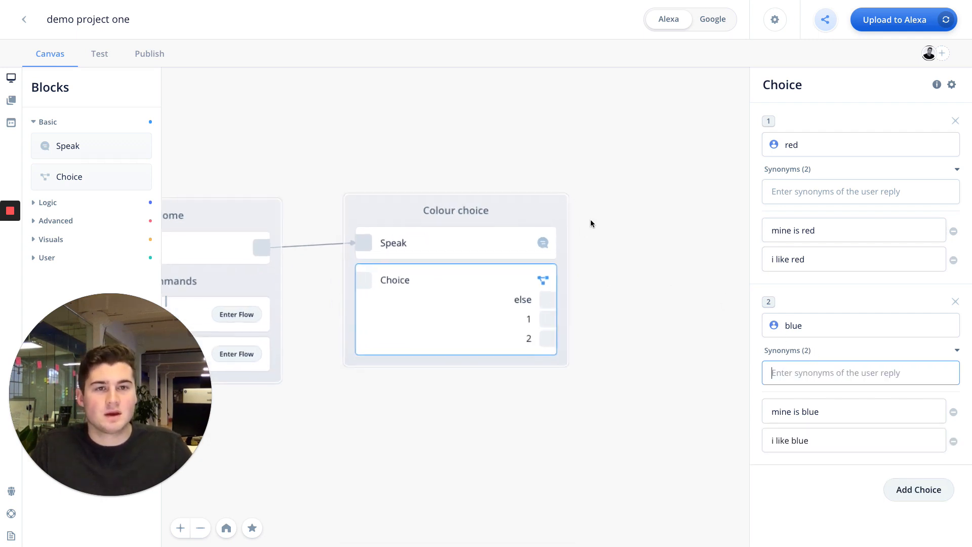
scroll(591, 220, "right", 3)
left_click_drag(76, 145, 675, 217)
left_click(429, 309)
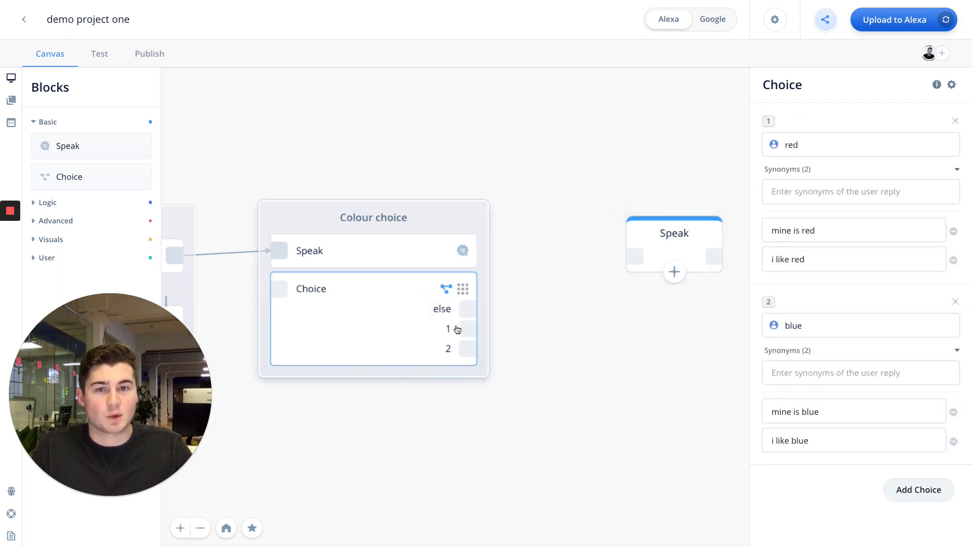
left_click_drag(466, 329, 612, 235)
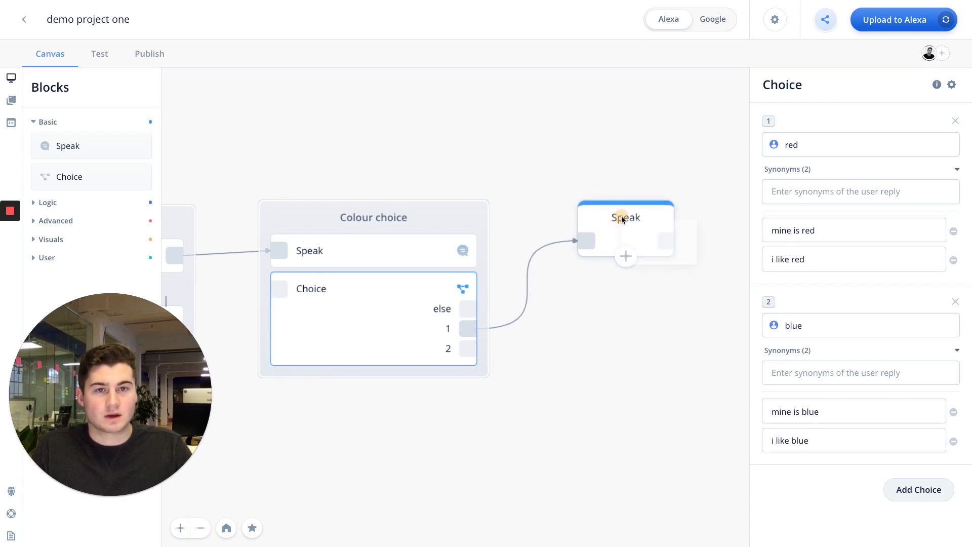
- Rename the new Speak block linked to choice 1 as "red choice"
right_click(626, 223)
left_click(644, 233)
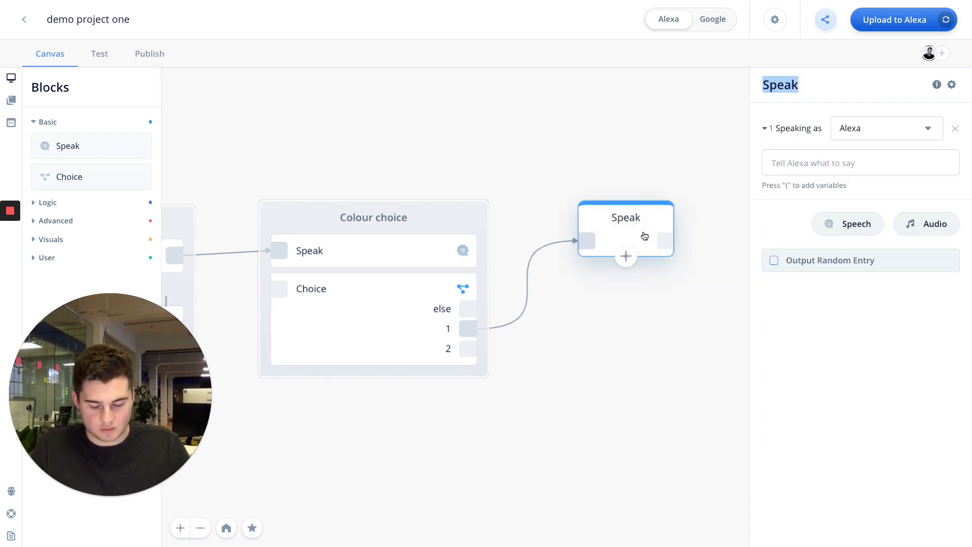
type("red choice")
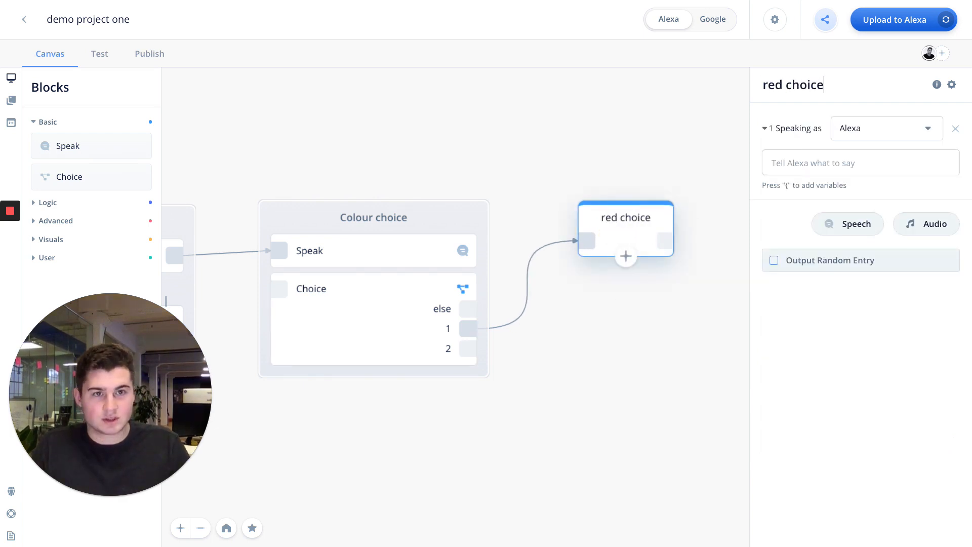
left_click(578, 313)
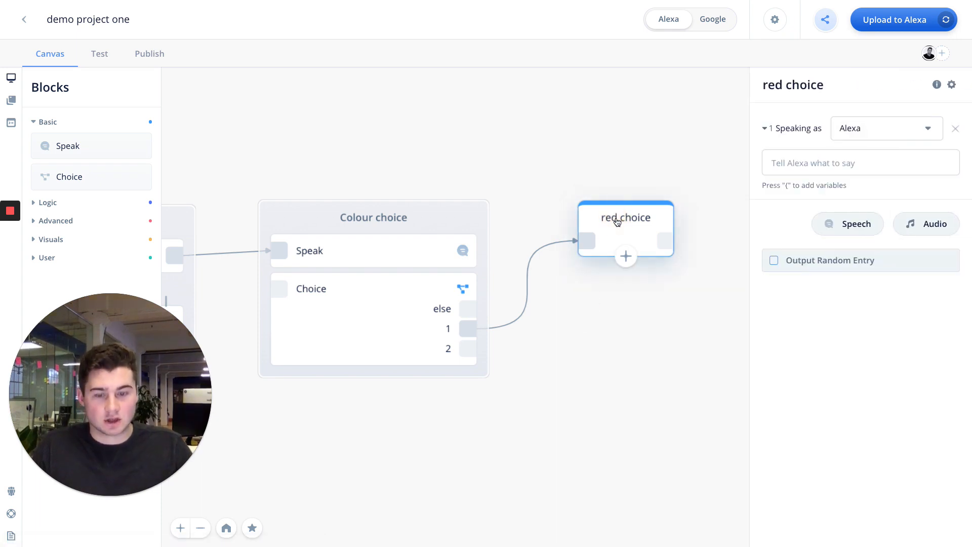
- Duplicate the red choice block below the original and link choice 2 to the copy
key("ctrl+c")
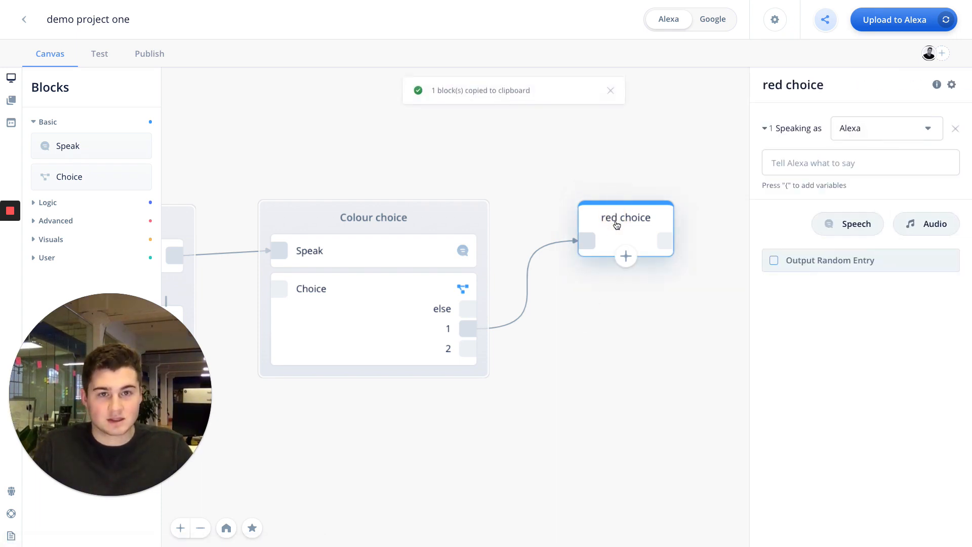
key("ctrl+v")
left_click_drag(623, 324, 631, 329)
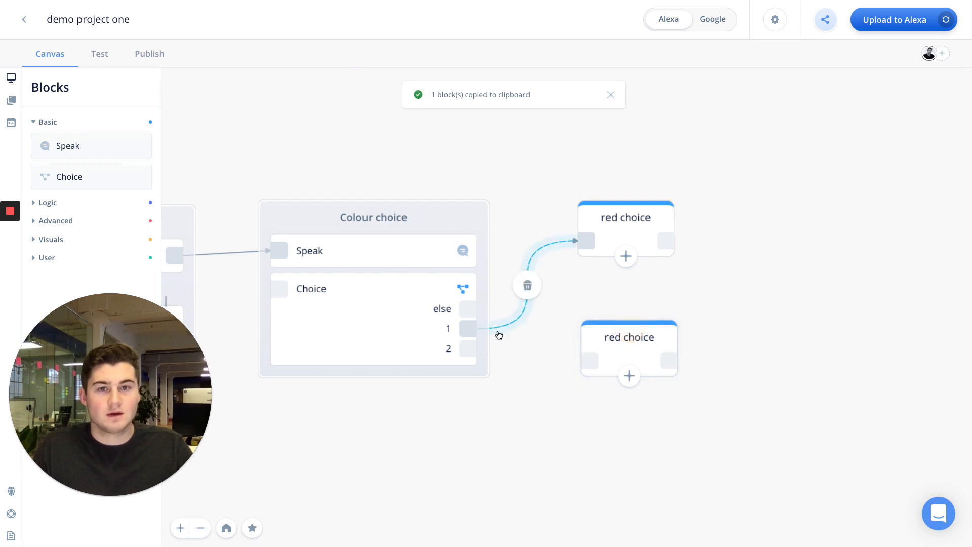
left_click_drag(468, 349, 636, 375)
- Rename the duplicated block linked to choice 2 as "blue choice"
left_click(643, 371)
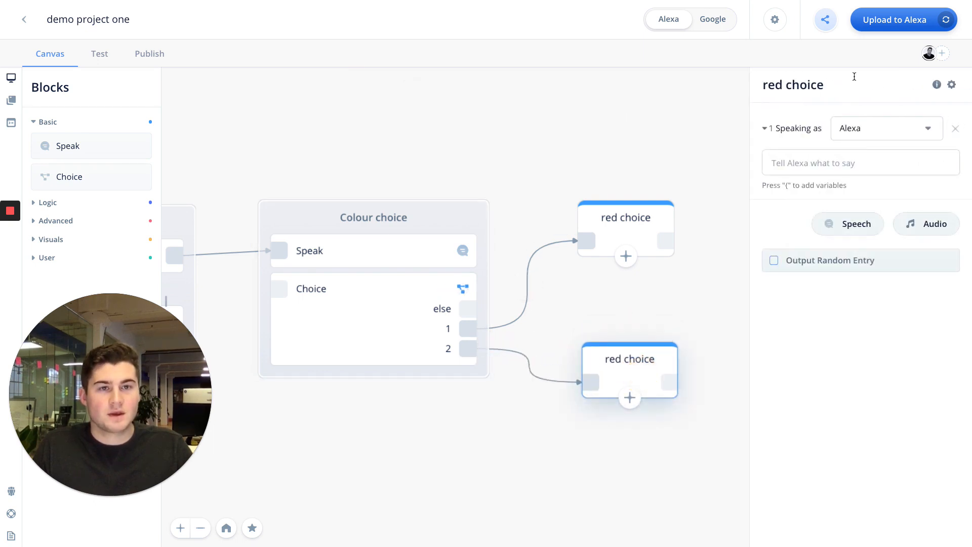
left_click(828, 85)
key("BackSpace")
key("BackSpace")
key("BackSpace")
key("BackSpace")
key("BackSpace")
key("BackSpace")
key("BackSpace")
key("BackSpace")
key("BackSpace")
key("BackSpace")
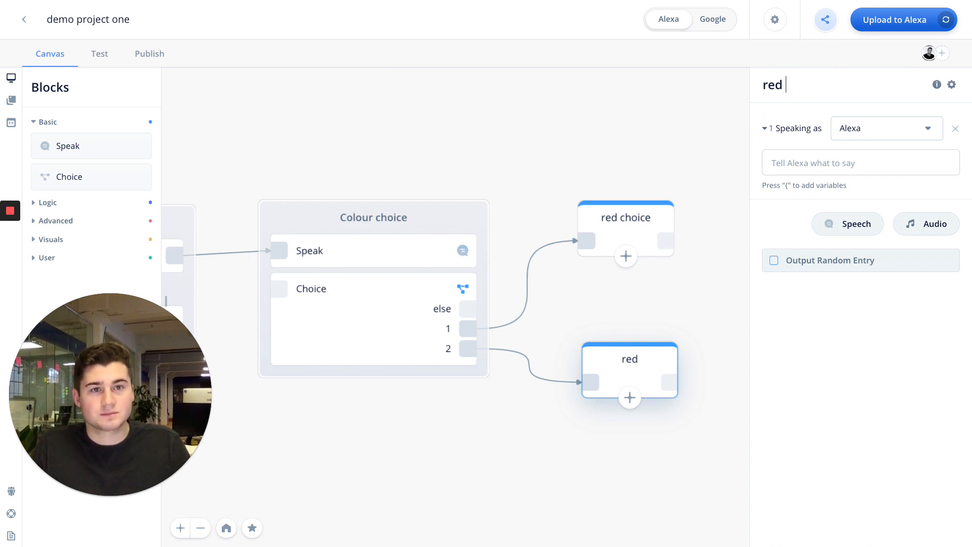
type("blu")
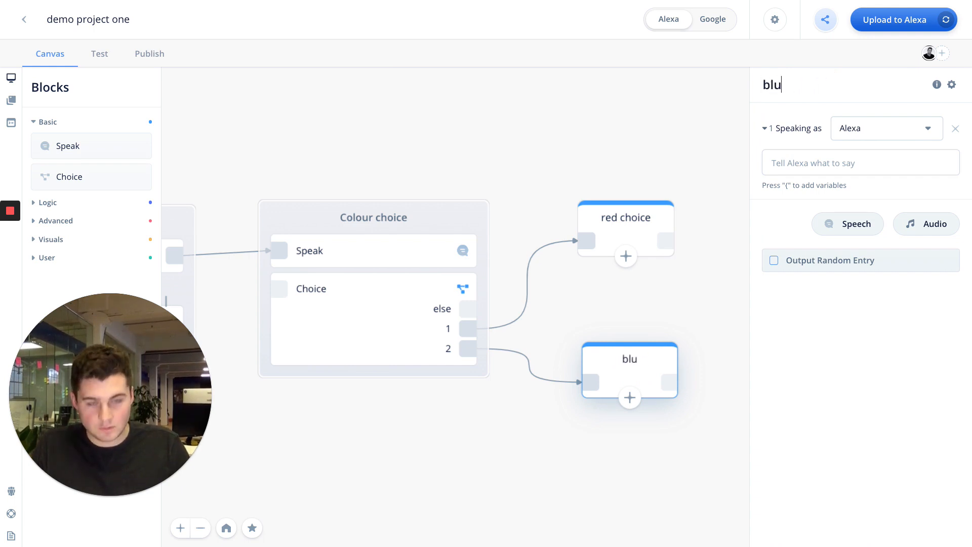
type("e choice")
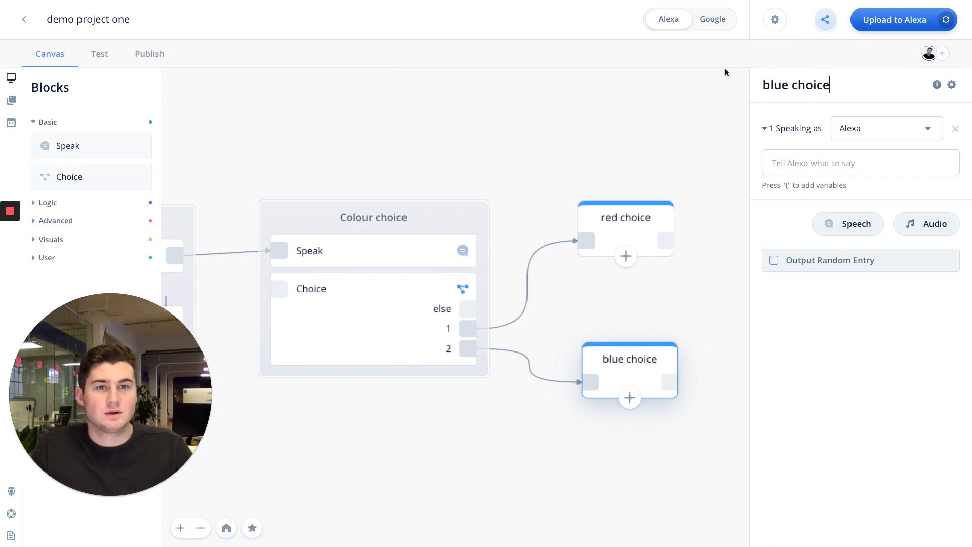
left_click(615, 117)
- Enter "i like red too" as the speech of the red choice block
left_click(695, 203)
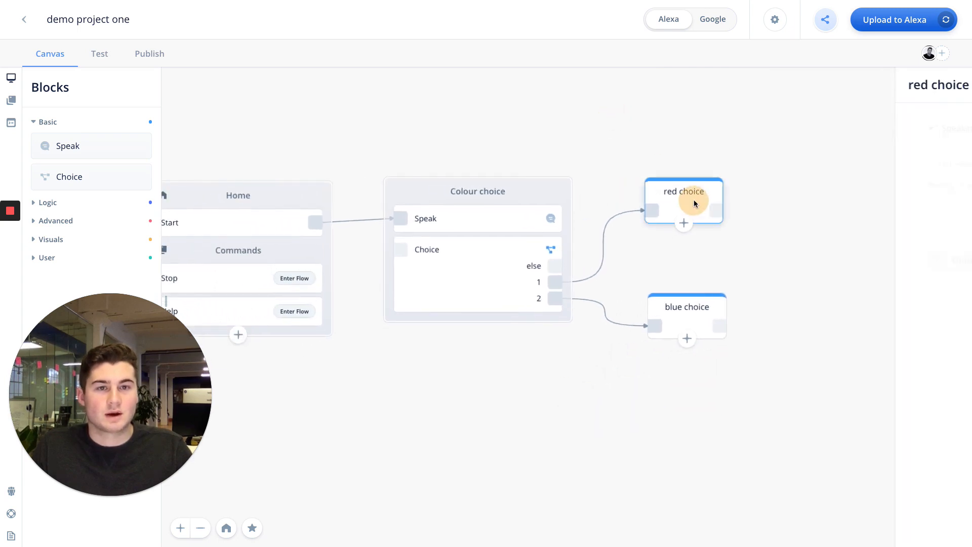
left_click(817, 165)
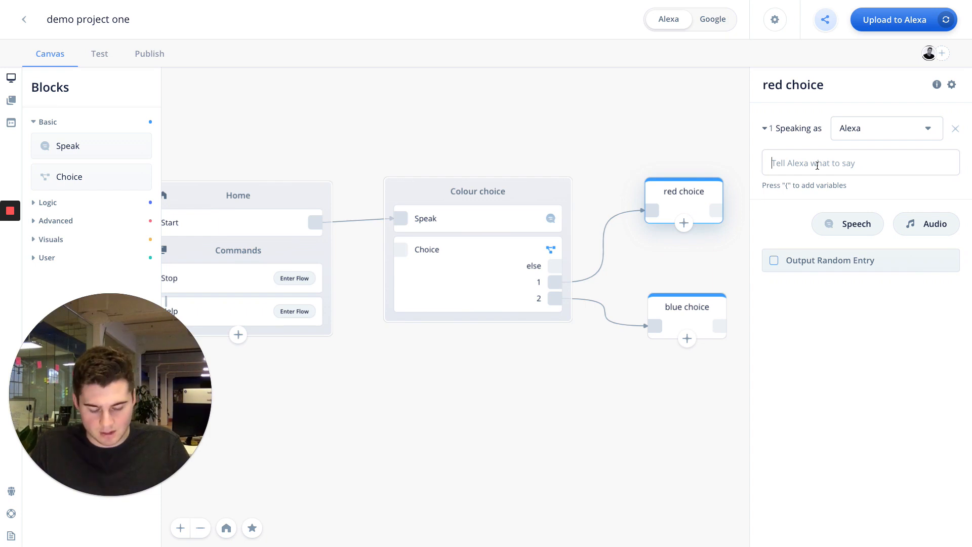
type("i l")
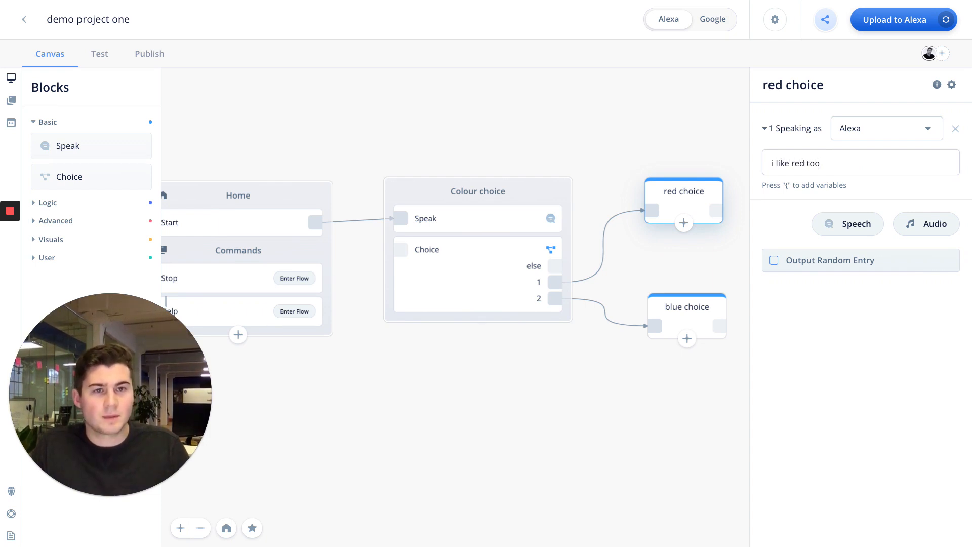
type("ike red too")
- Enter "i like blue too" as the speech of the blue choice block
left_click(679, 319)
left_click(822, 162)
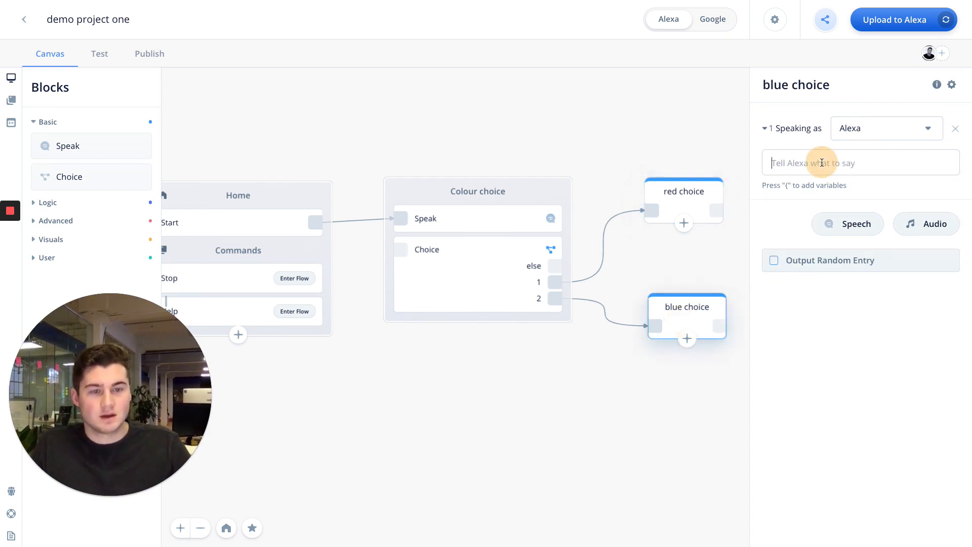
type("i like blue too")
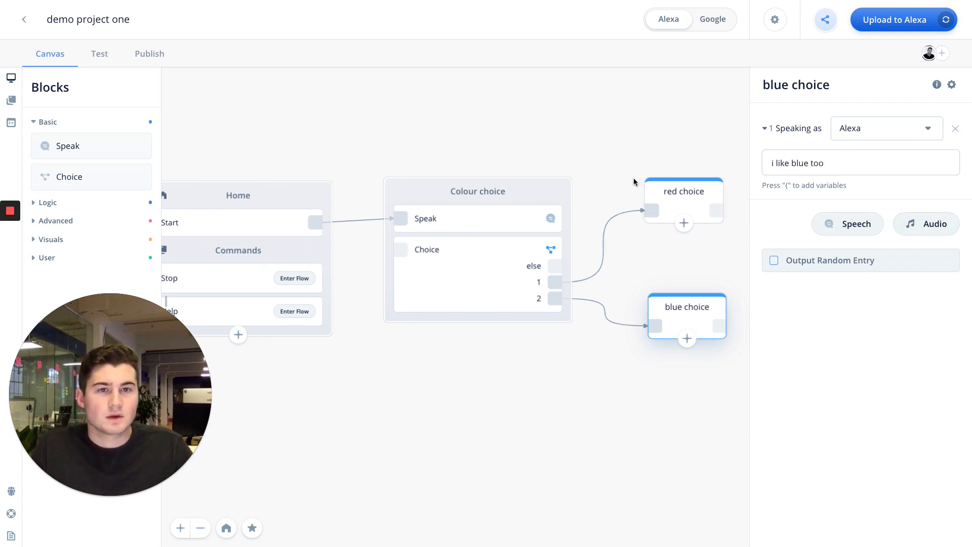
- Set the speaking voice to Brian for both the blue choice and red choice blocks
left_click(863, 124)
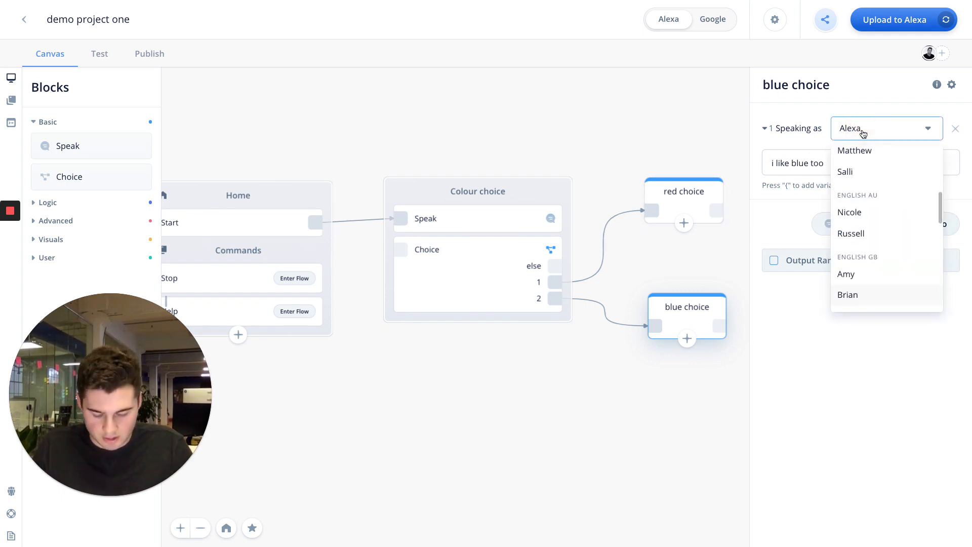
type("bria")
key("Return")
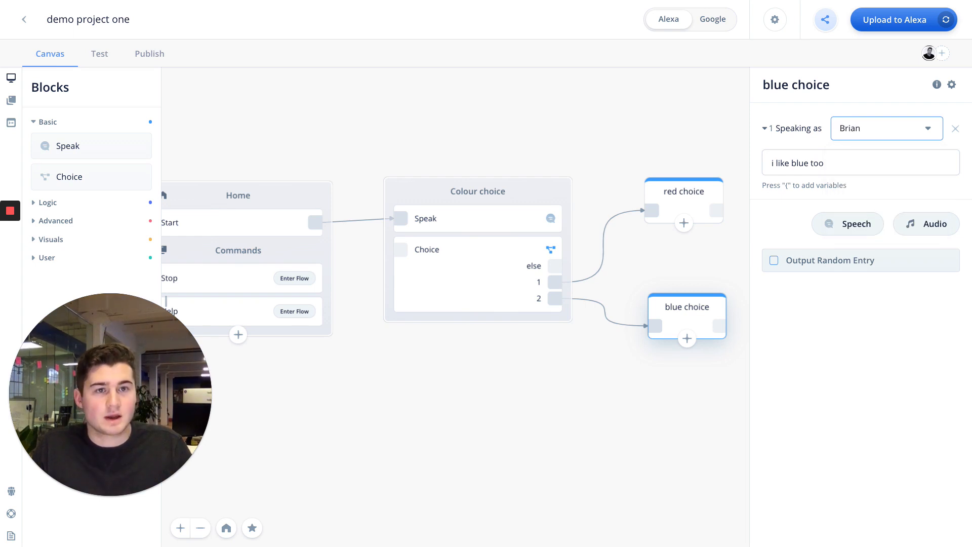
left_click(694, 195)
left_click(876, 125)
type("brian")
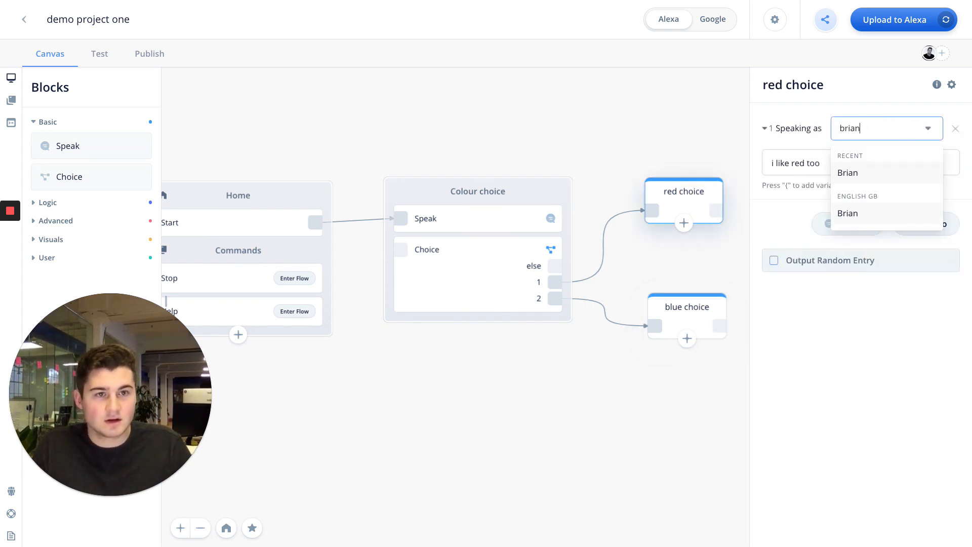
key("Return")
- Run a test of the project and answer the favourite colour question with "red"
left_click_drag(604, 126, 673, 127)
scroll(673, 126, "down", 3)
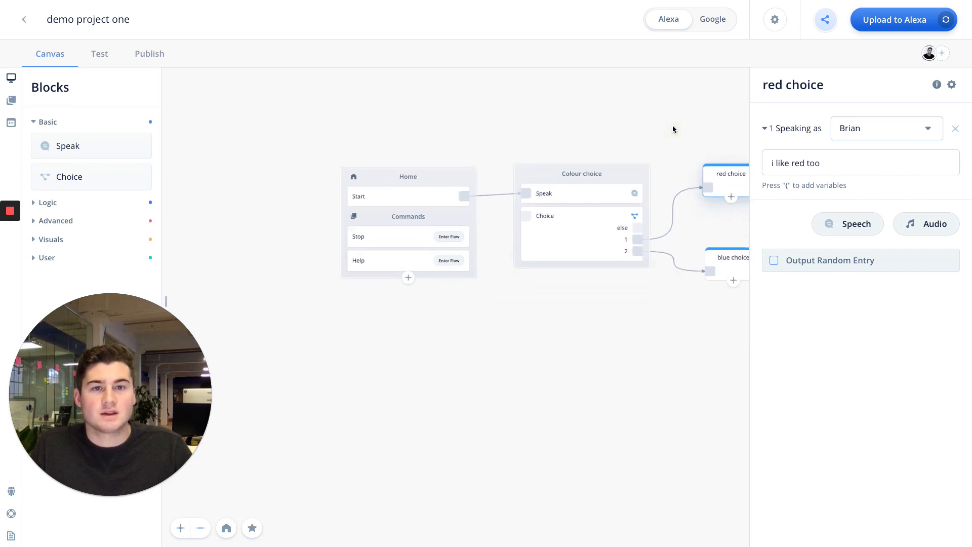
left_click(98, 53)
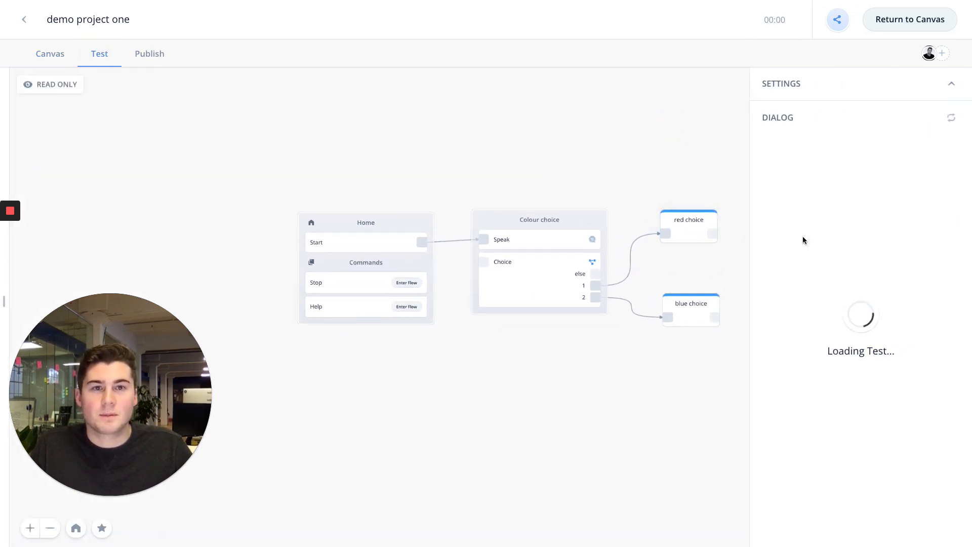
left_click(860, 351)
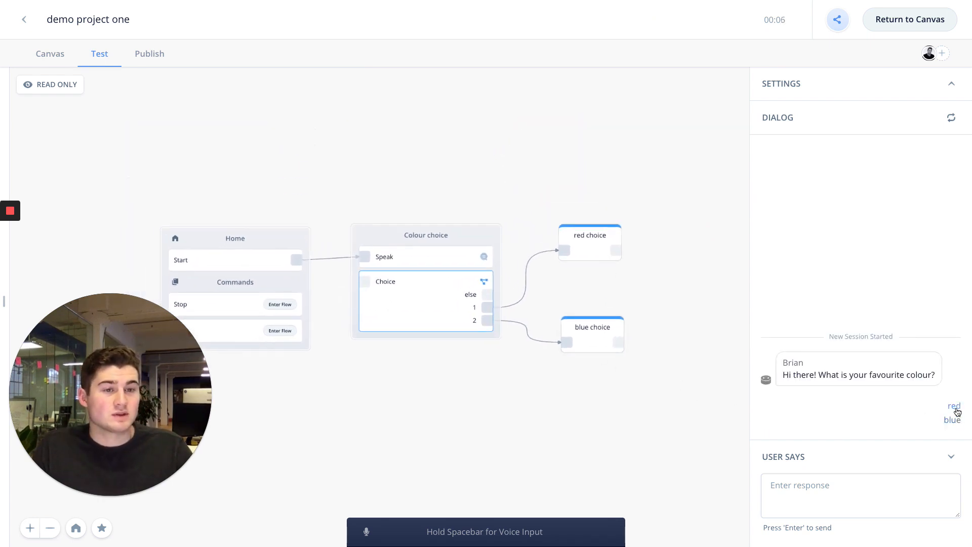
left_click(833, 484)
type("re")
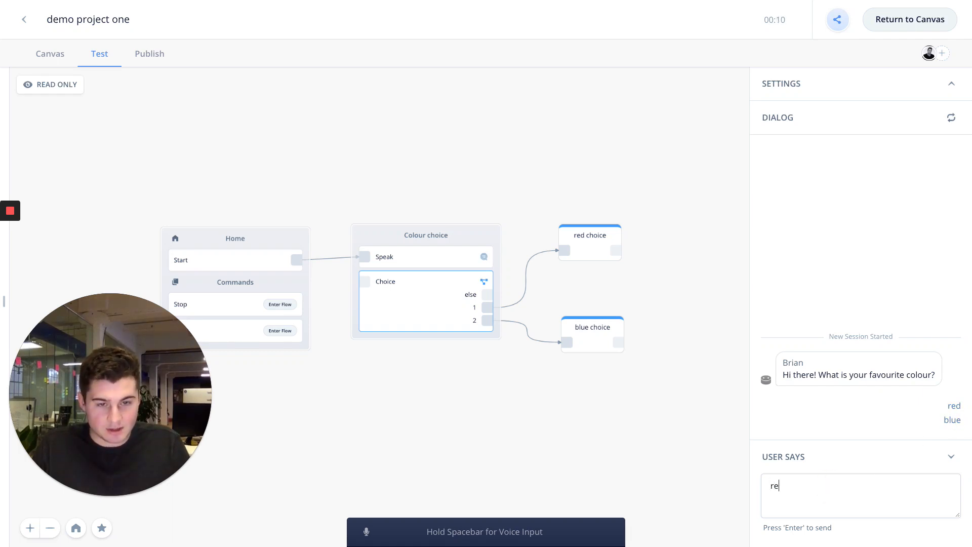
type("d")
key("Return")
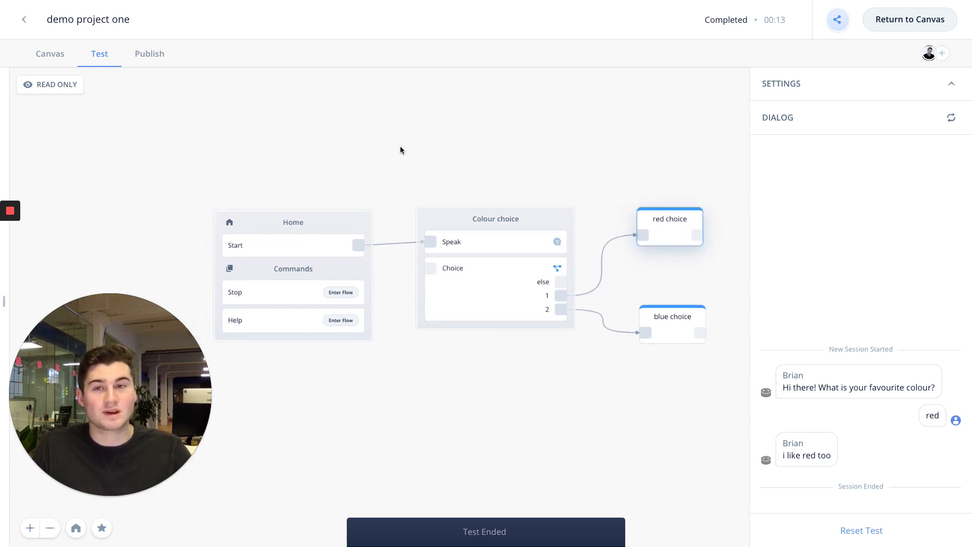
- Return to the canvas and add a new Speak block above the Colour choice block
left_click(59, 60)
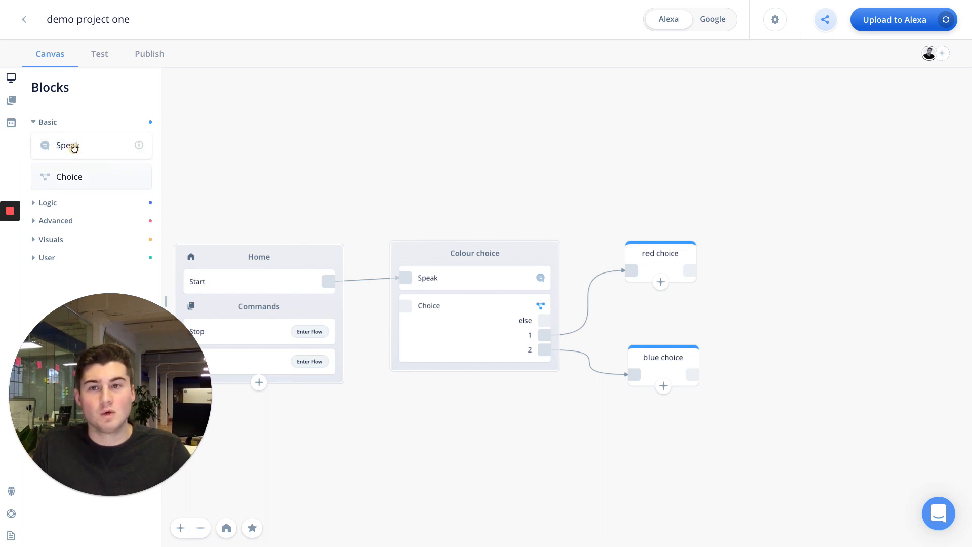
left_click_drag(74, 147, 481, 162)
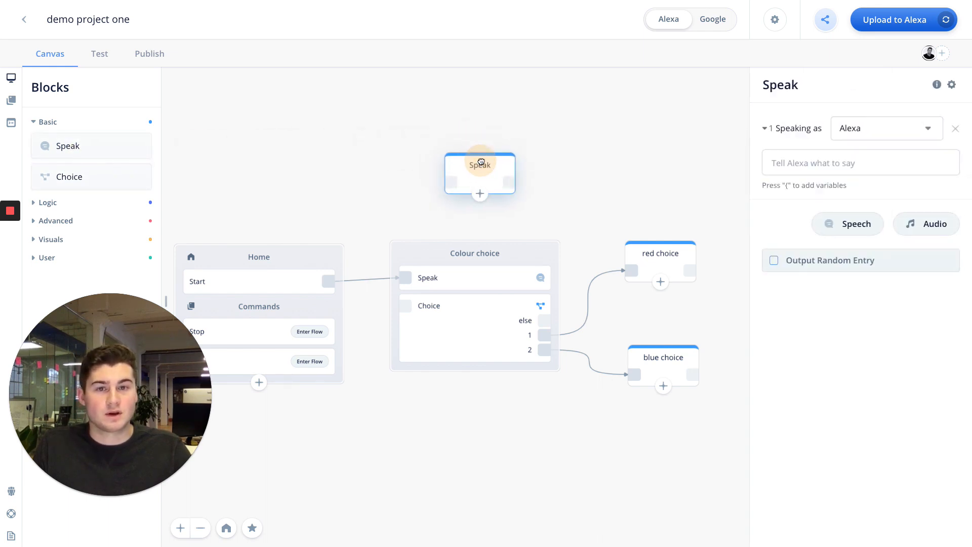
- Open the Choice step of the Colour choice block and collapse the synonym lists of both the red and blue choices
scroll(533, 362, "up", 5)
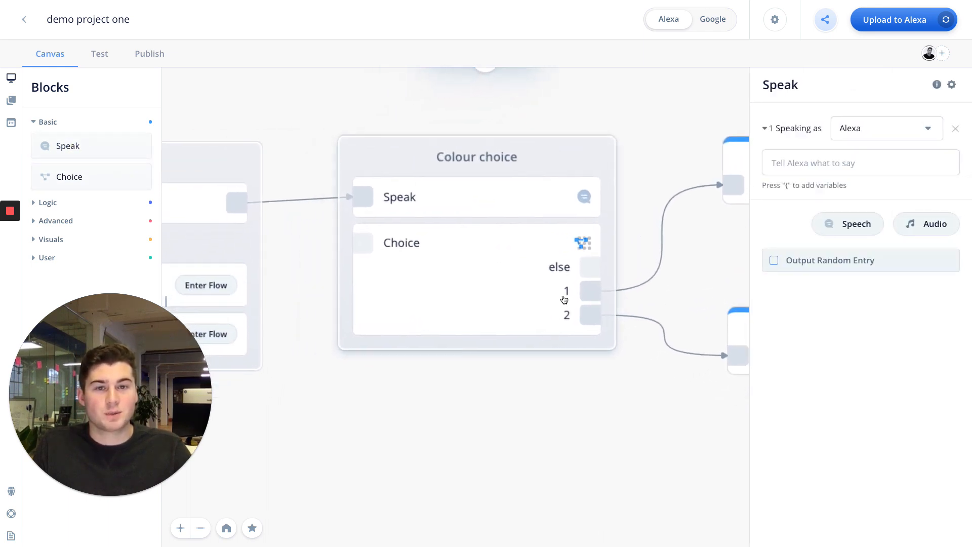
scroll(582, 285, "down", 5)
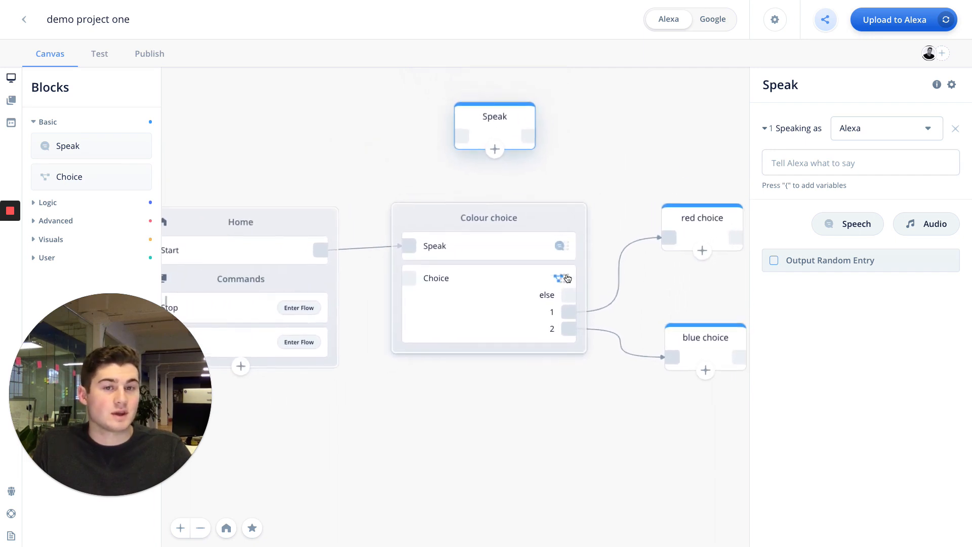
left_click(508, 305)
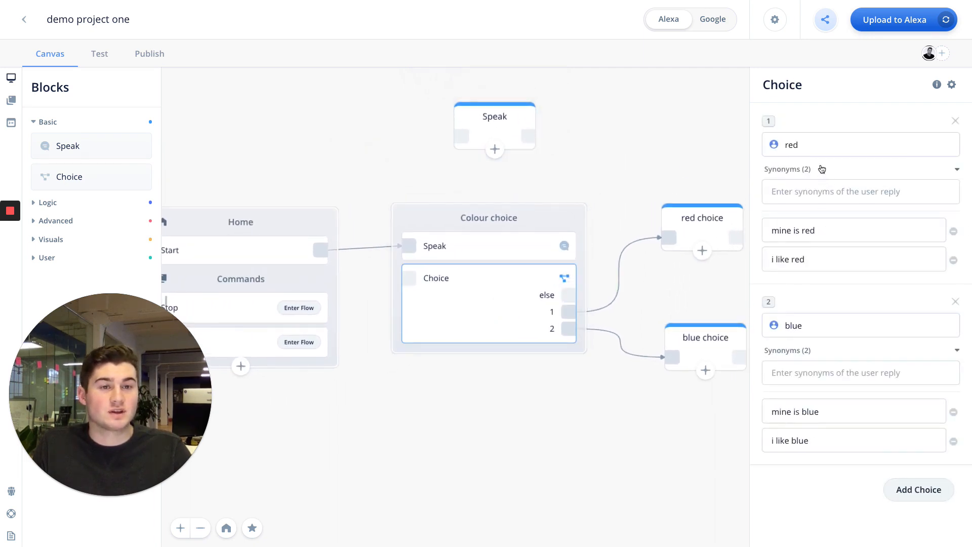
left_click(956, 169)
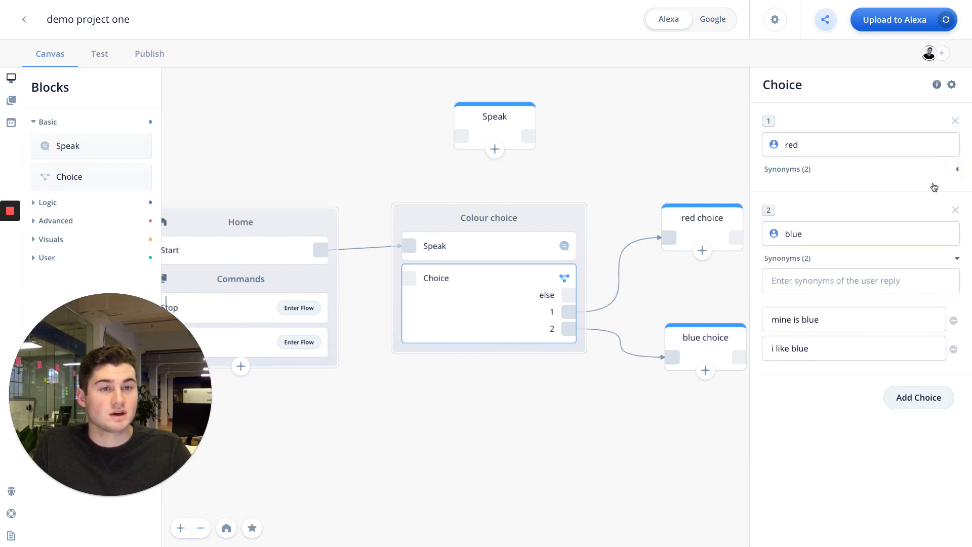
left_click(957, 258)
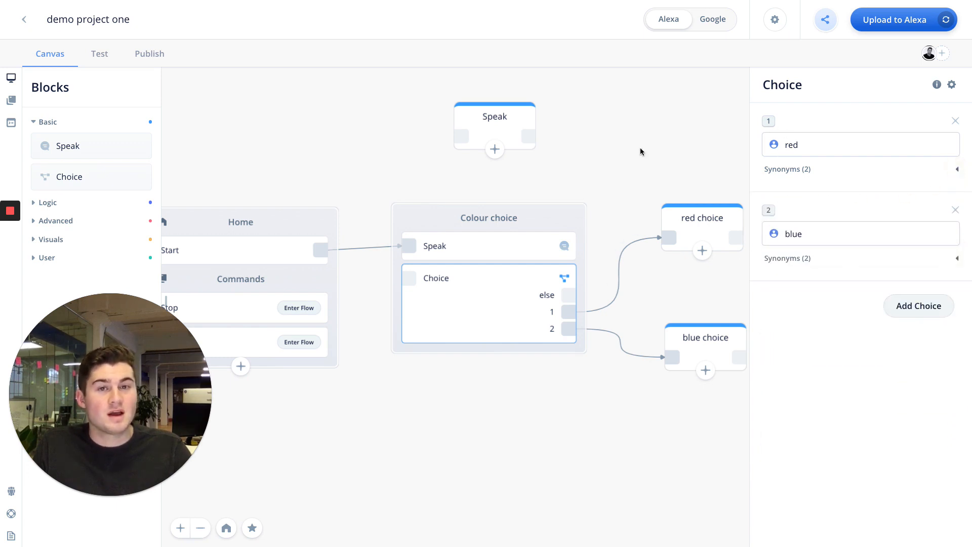
- Link the Choice step's else output to the new Speak block and open that block's settings
scroll(640, 148, "up", 1)
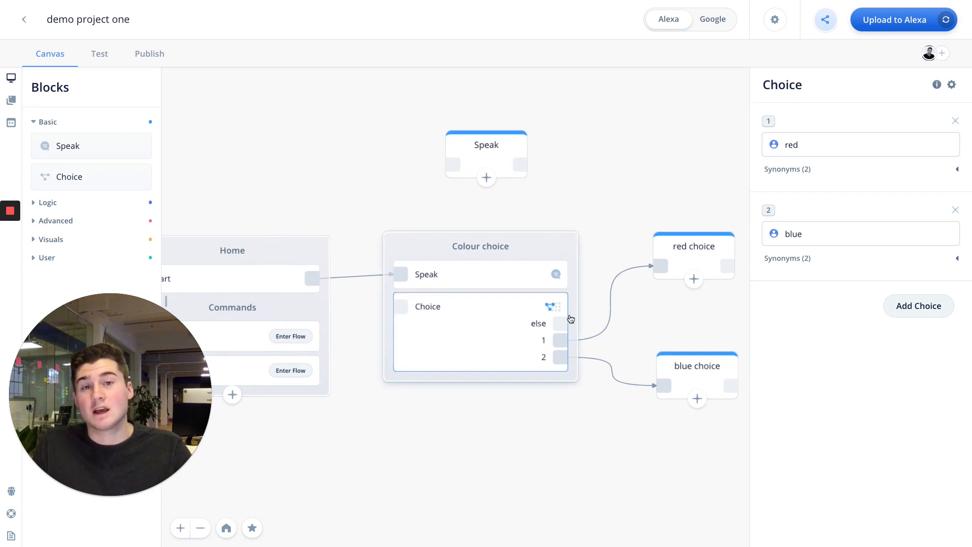
left_click_drag(560, 323, 475, 156)
left_click(475, 156)
- Rename the Speak block linked to the else output as "else"
left_click_drag(814, 82, 755, 83)
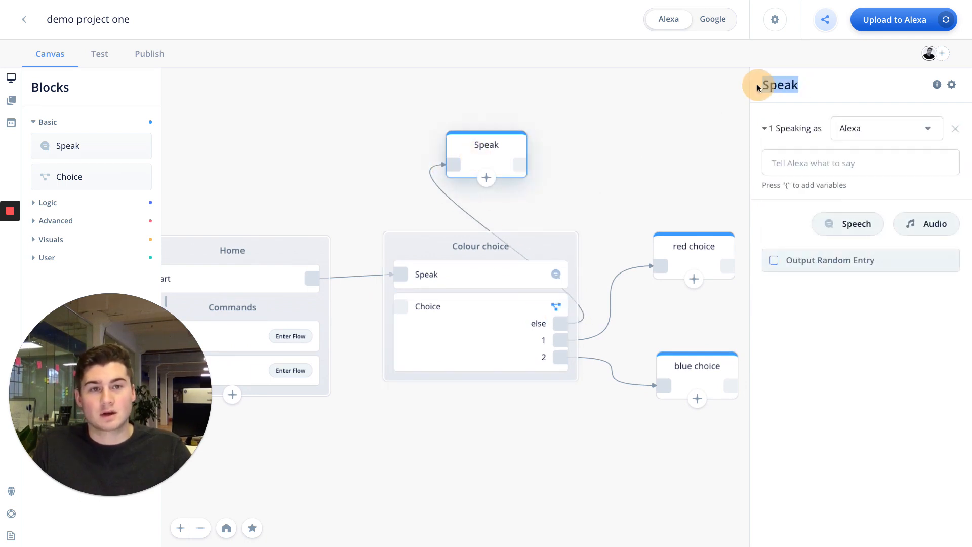
type("ese")
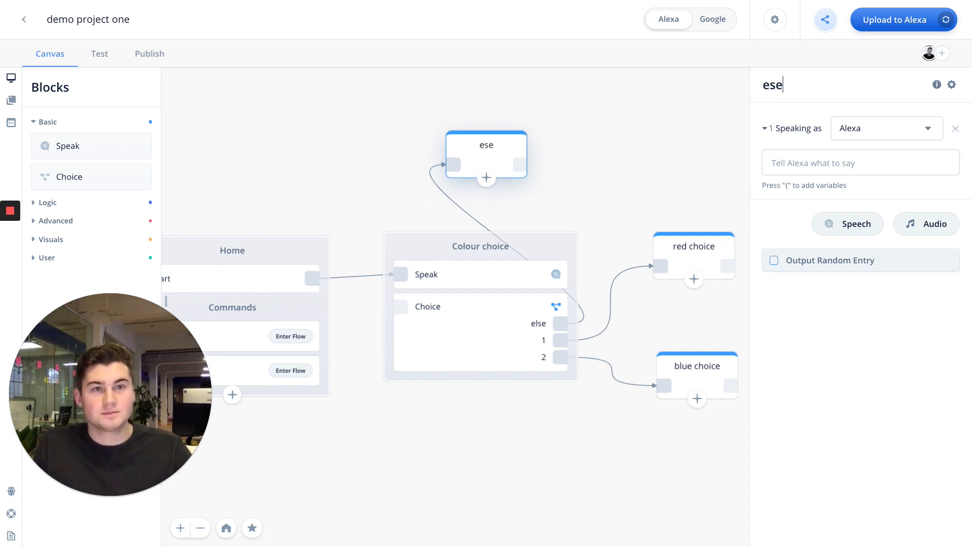
key("BackSpace")
key("BackSpace")
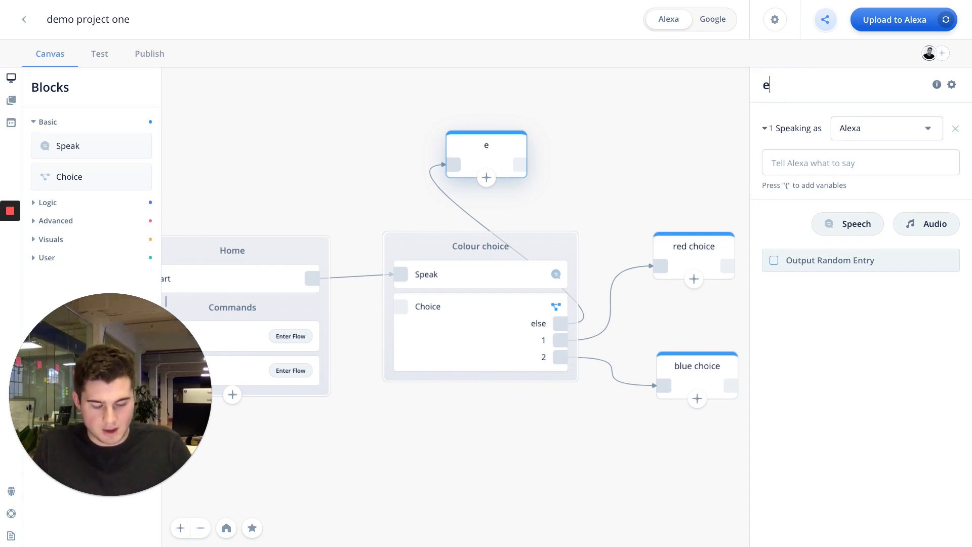
type("lse")
left_click(484, 150)
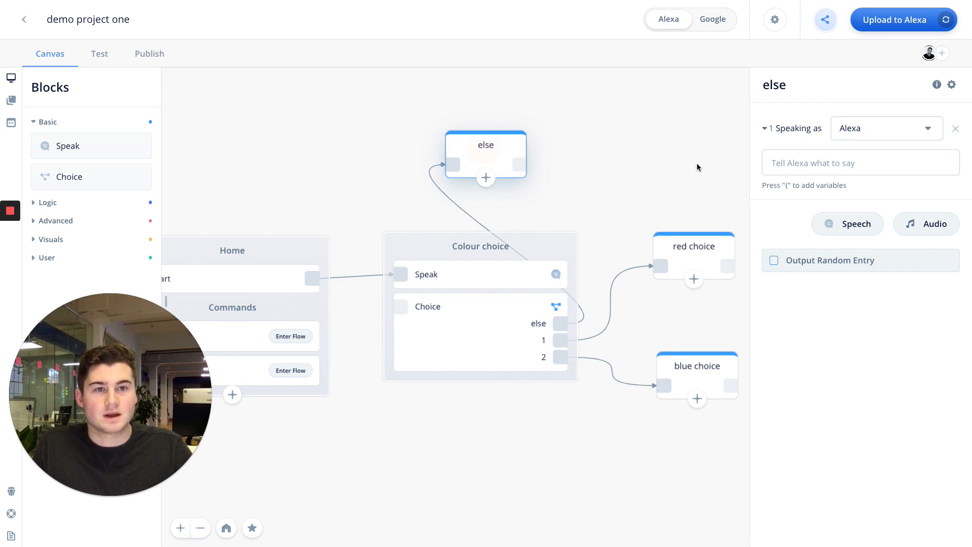
- Enter "whoops! please choose between red and blue" as the else block's speech and link its output back to the Choice step
left_click(789, 162)
type("whoop")
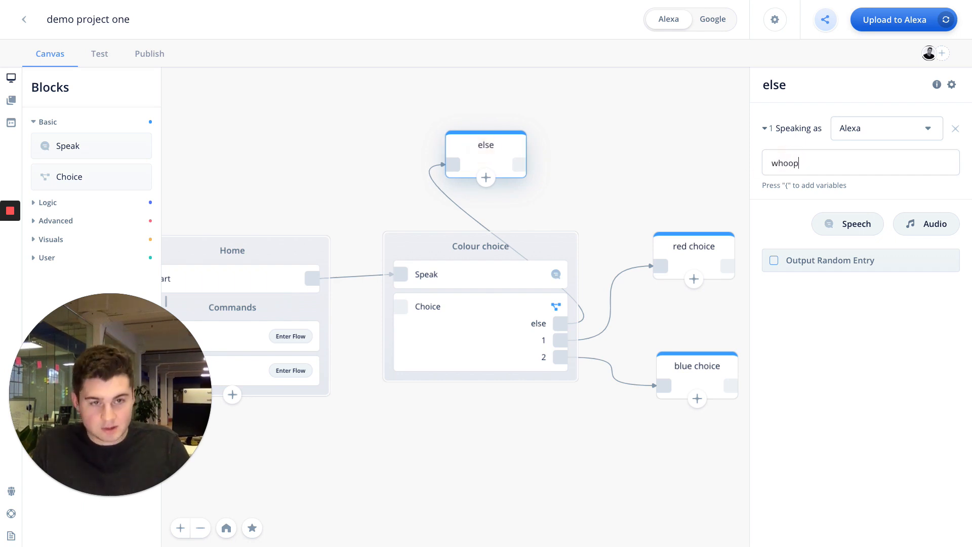
type("s! please")
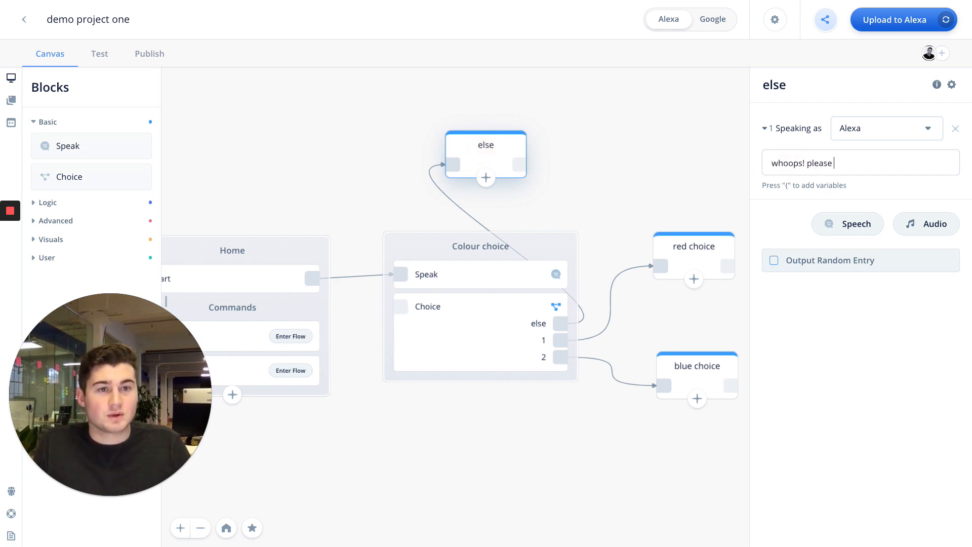
type(" choose b")
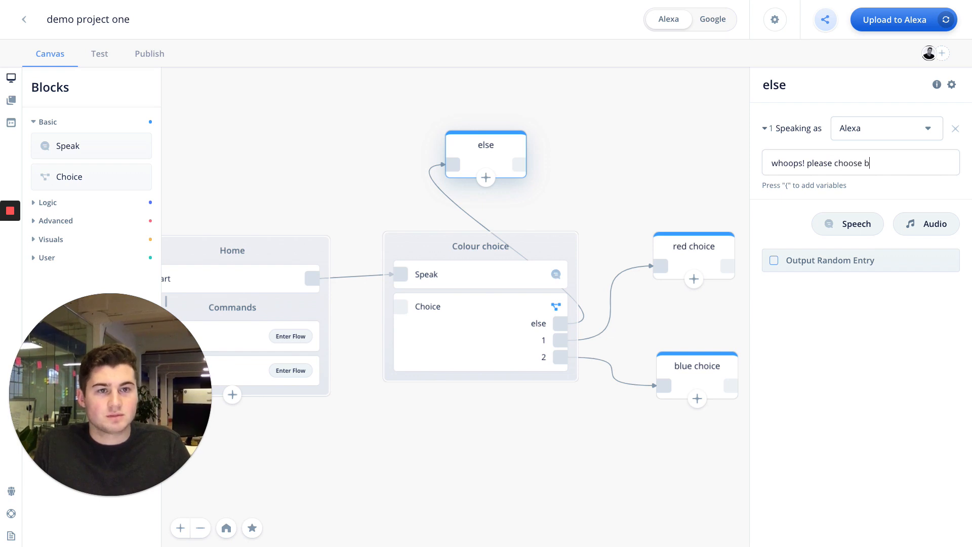
type("etween red and blue")
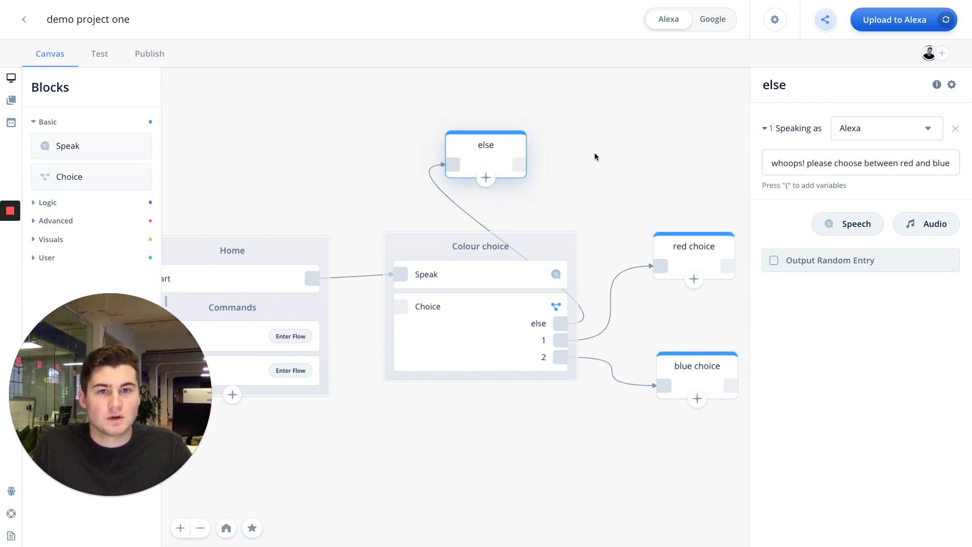
left_click_drag(519, 167, 400, 306)
left_click(608, 184)
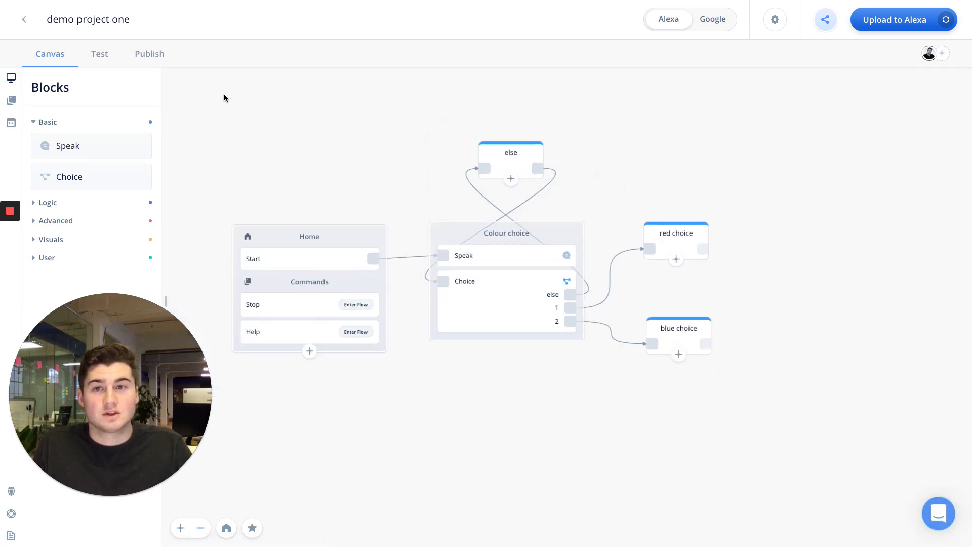
- Run a test of the project answering "purple" and then "red", and return to the canvas
left_click(94, 53)
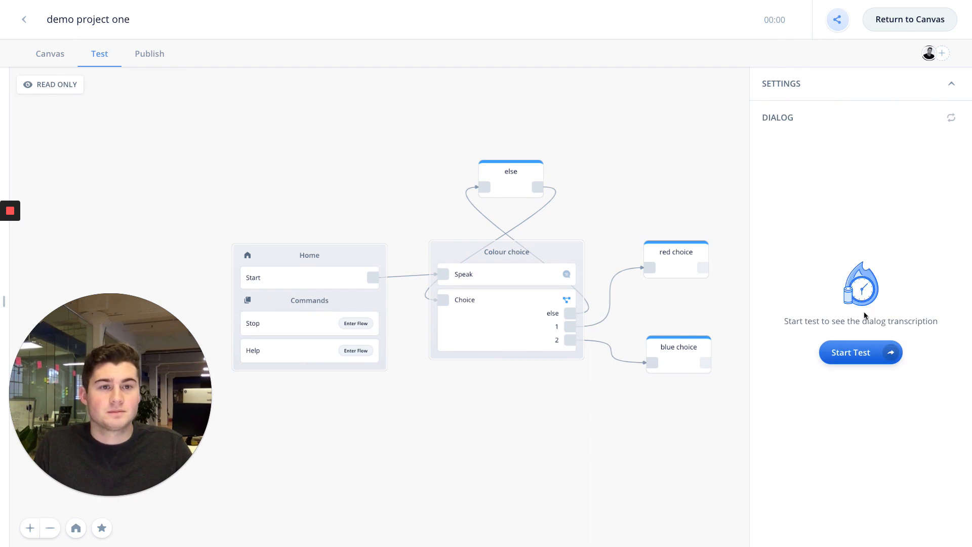
left_click(861, 353)
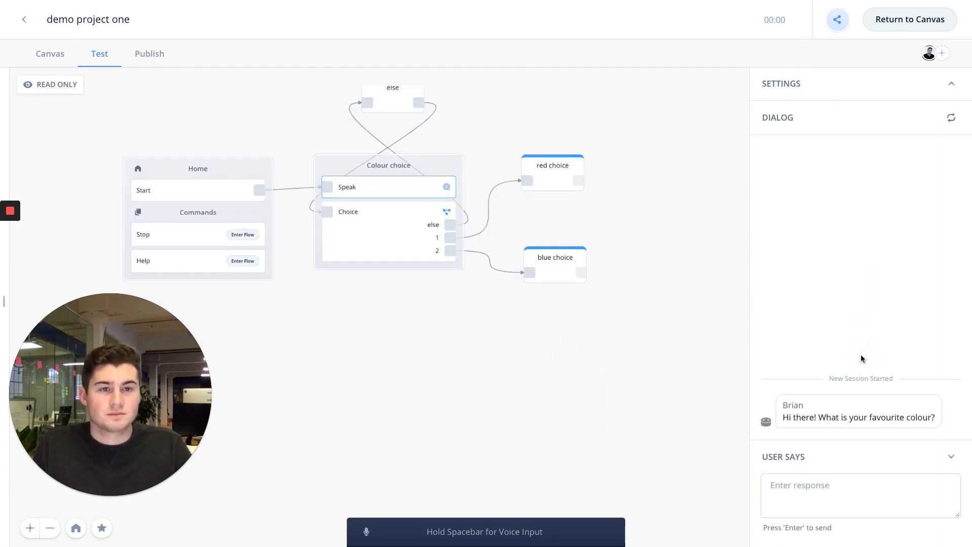
left_click(842, 494)
type("p")
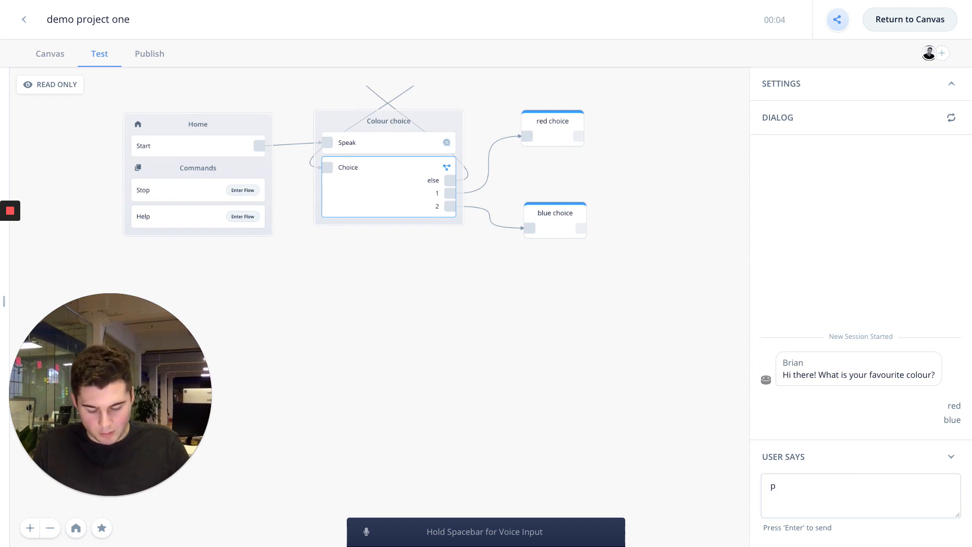
type("urple")
key("Return")
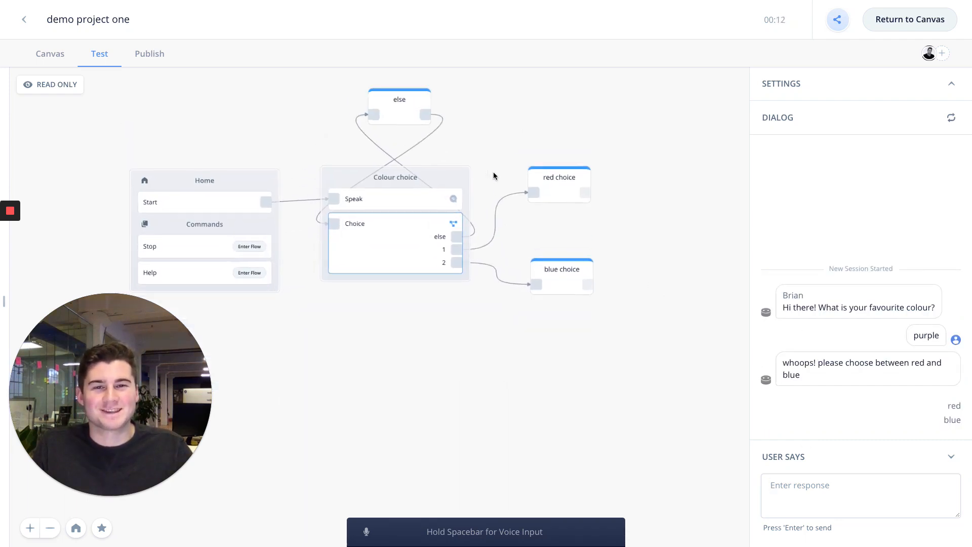
left_click(798, 499)
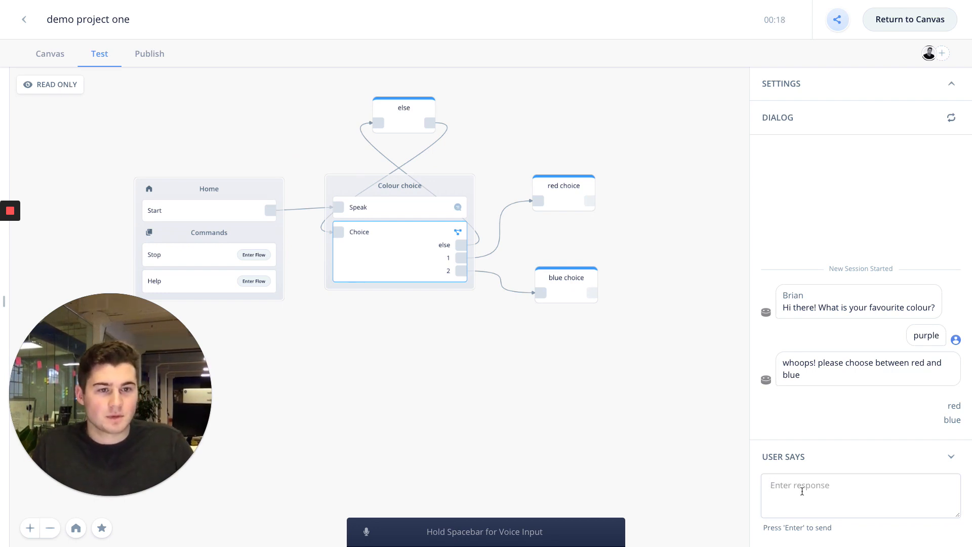
left_click(955, 406)
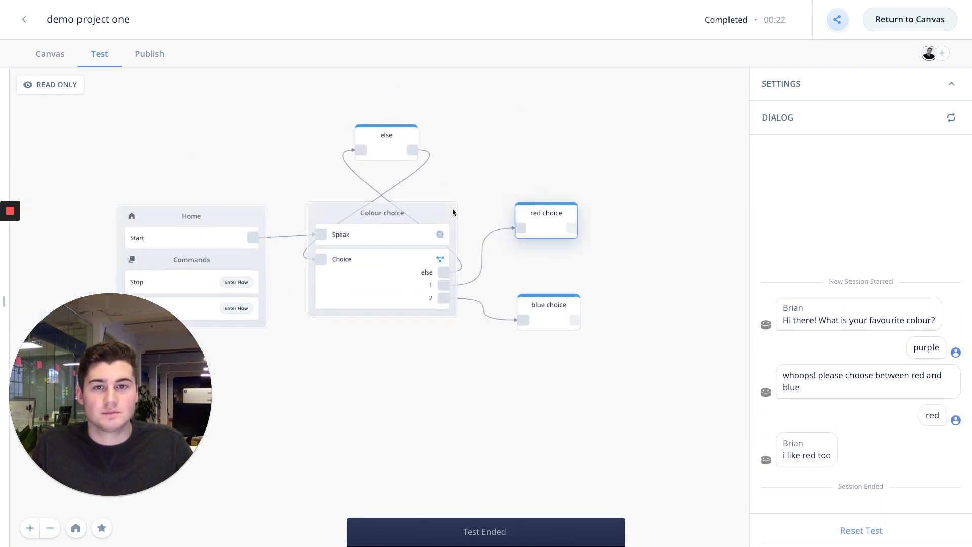
left_click(40, 56)
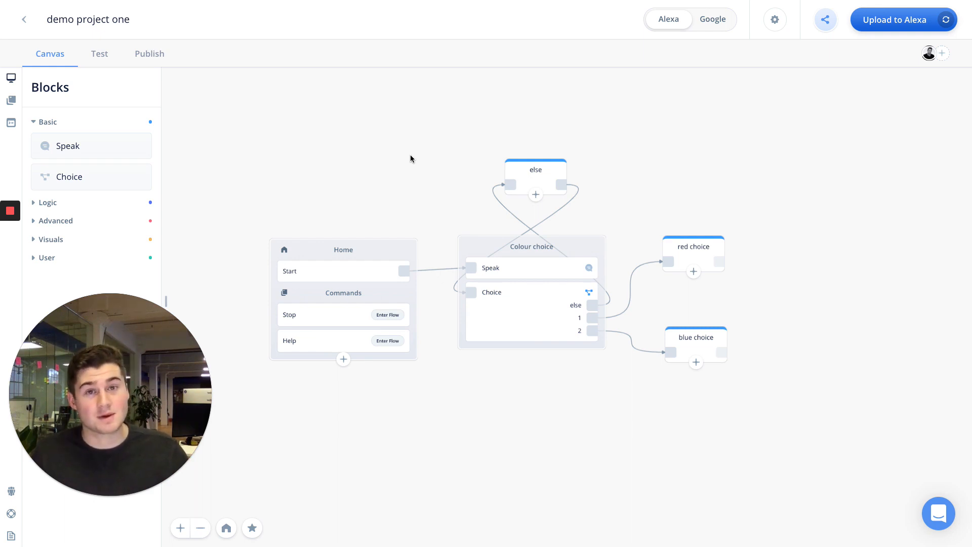
scroll(460, 89, "down", 1)
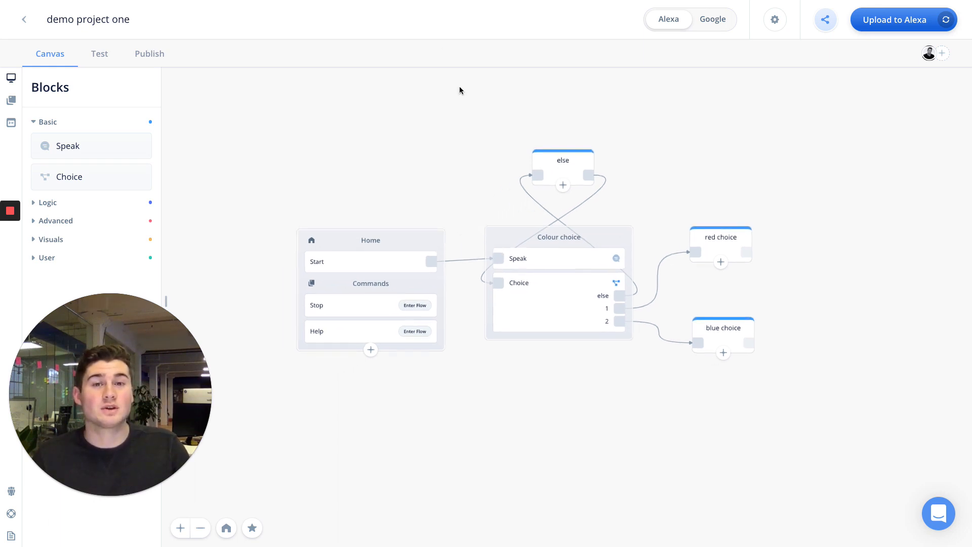
scroll(460, 90, "up", 3)
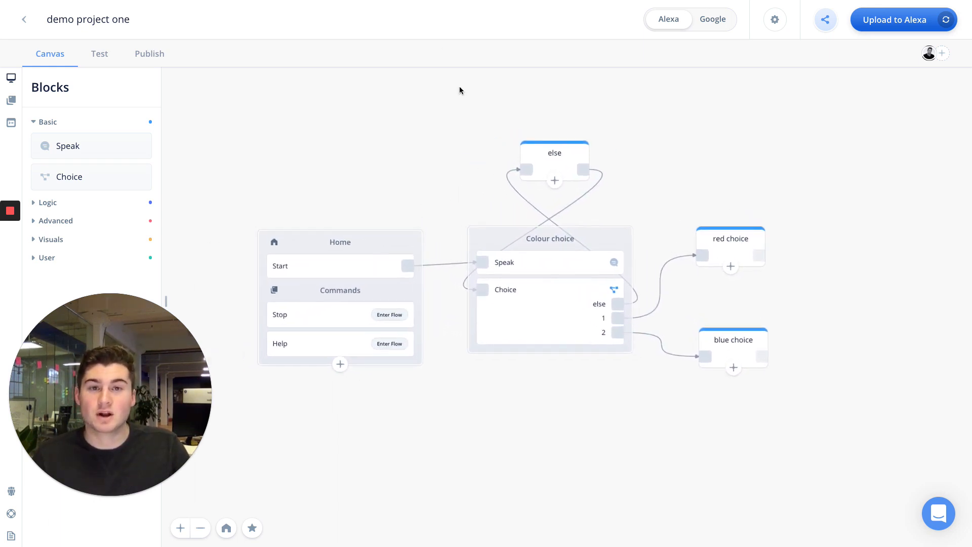